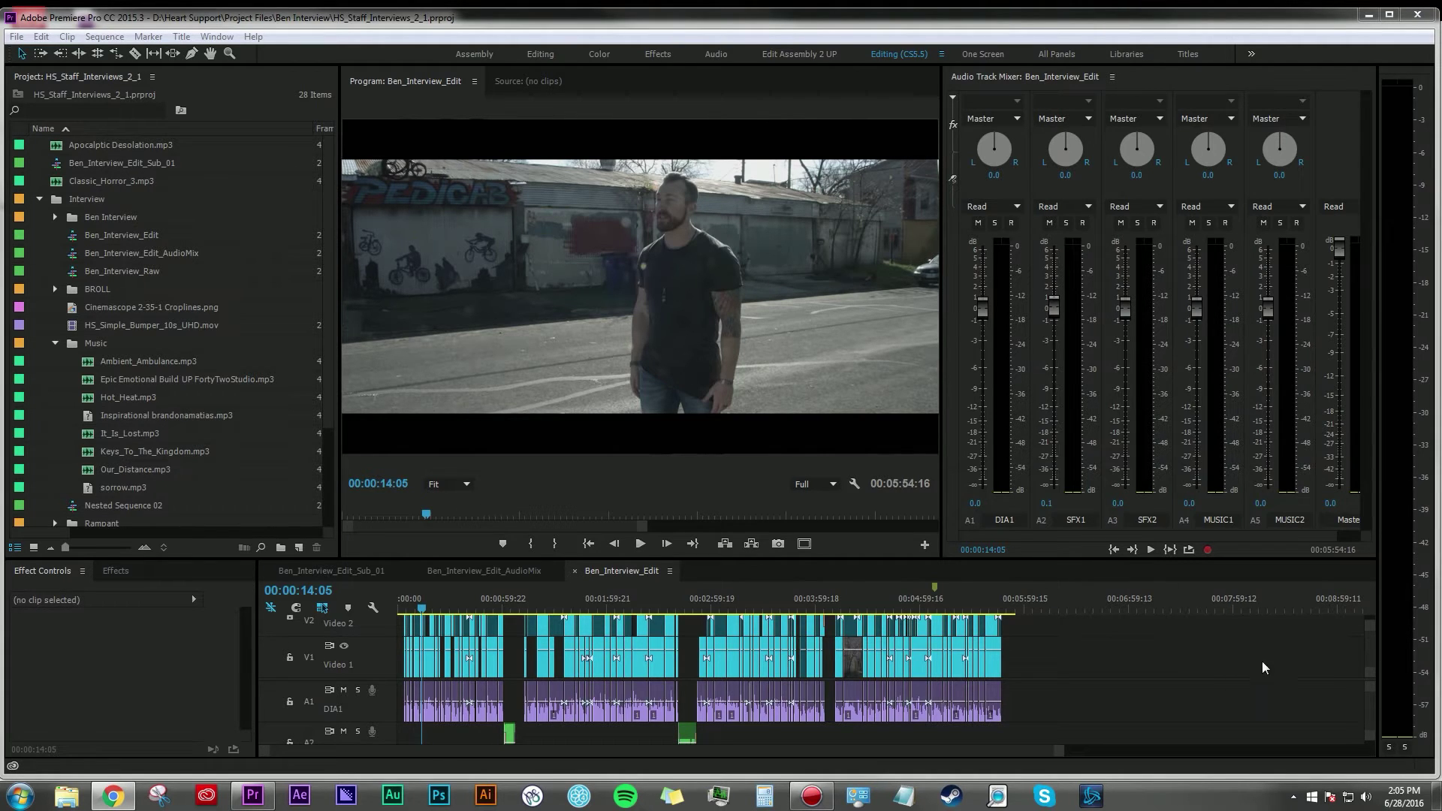
# Enlarge the timeline area and adjust the video and audio track heights so all tracks fit in view
pyautogui.moveTo(658, 567); pyautogui.dragTo(712, 265)
pyautogui.hotkey('shift', '-')
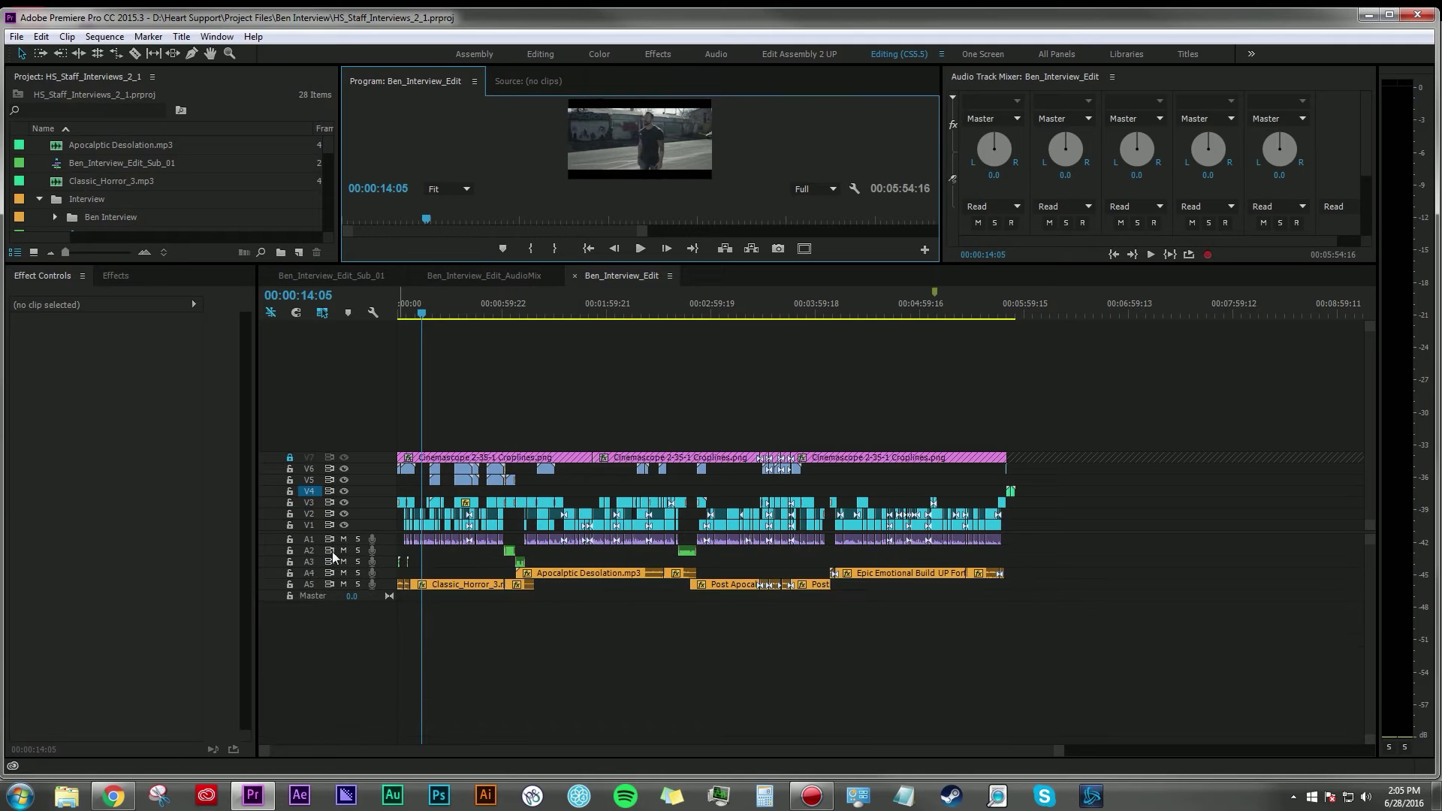
pyautogui.hotkey('shift', '=')
pyautogui.scroll(2, 310, 494)
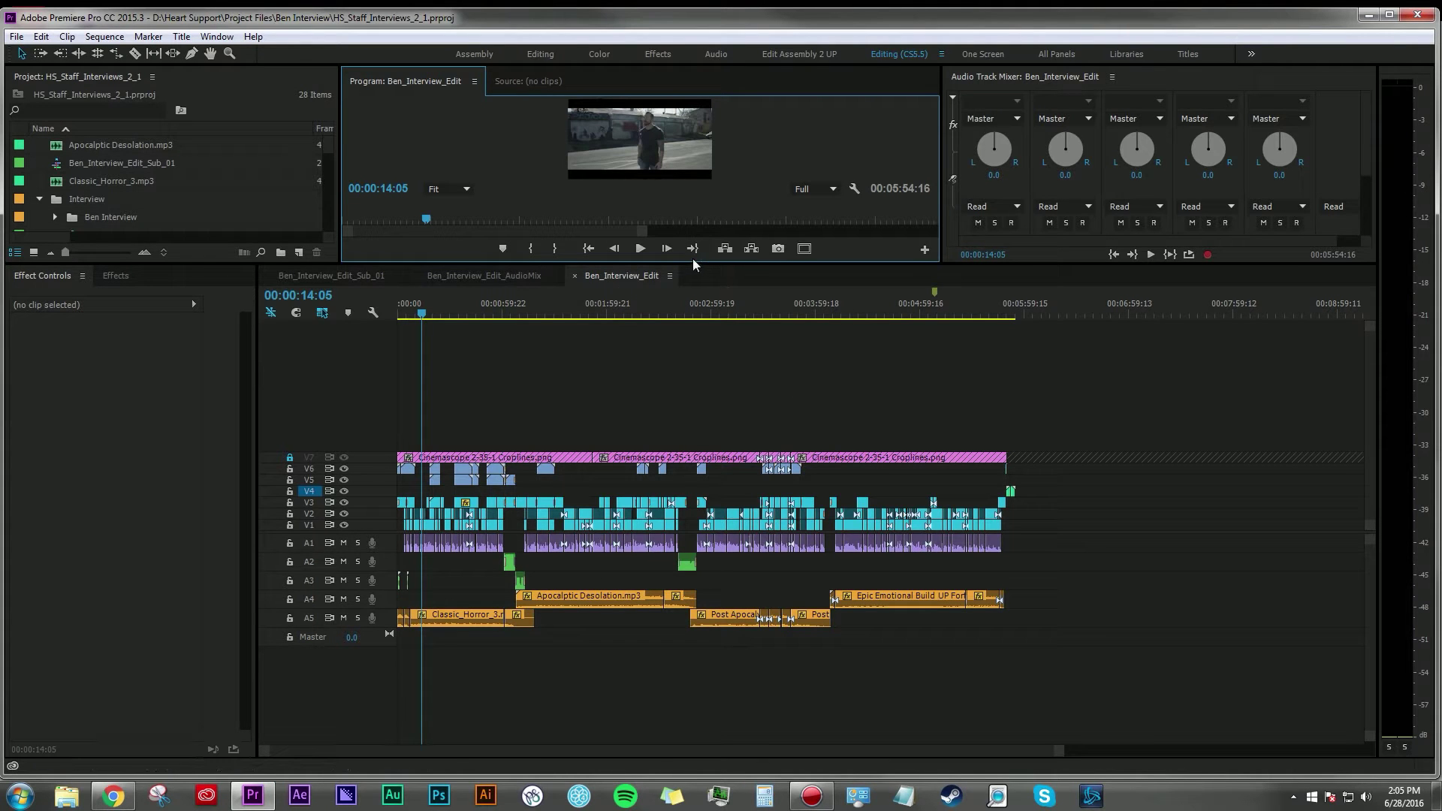
pyautogui.moveTo(695, 265); pyautogui.dragTo(695, 437)
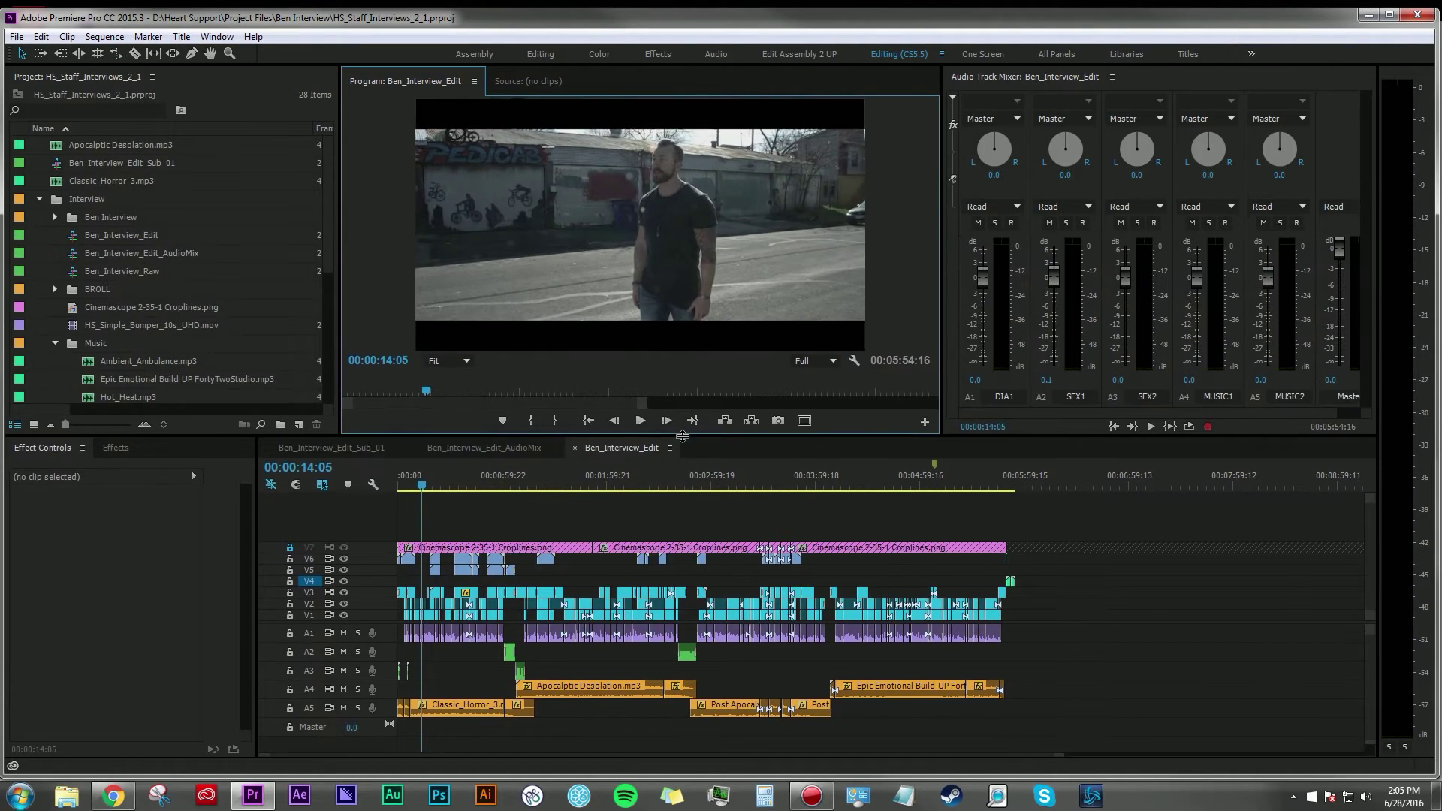
# Send the Ben_Interview_Edit sequence to Adobe Audition for audio mixing
pyautogui.click(48, 39)
pyautogui.moveTo(188, 426)
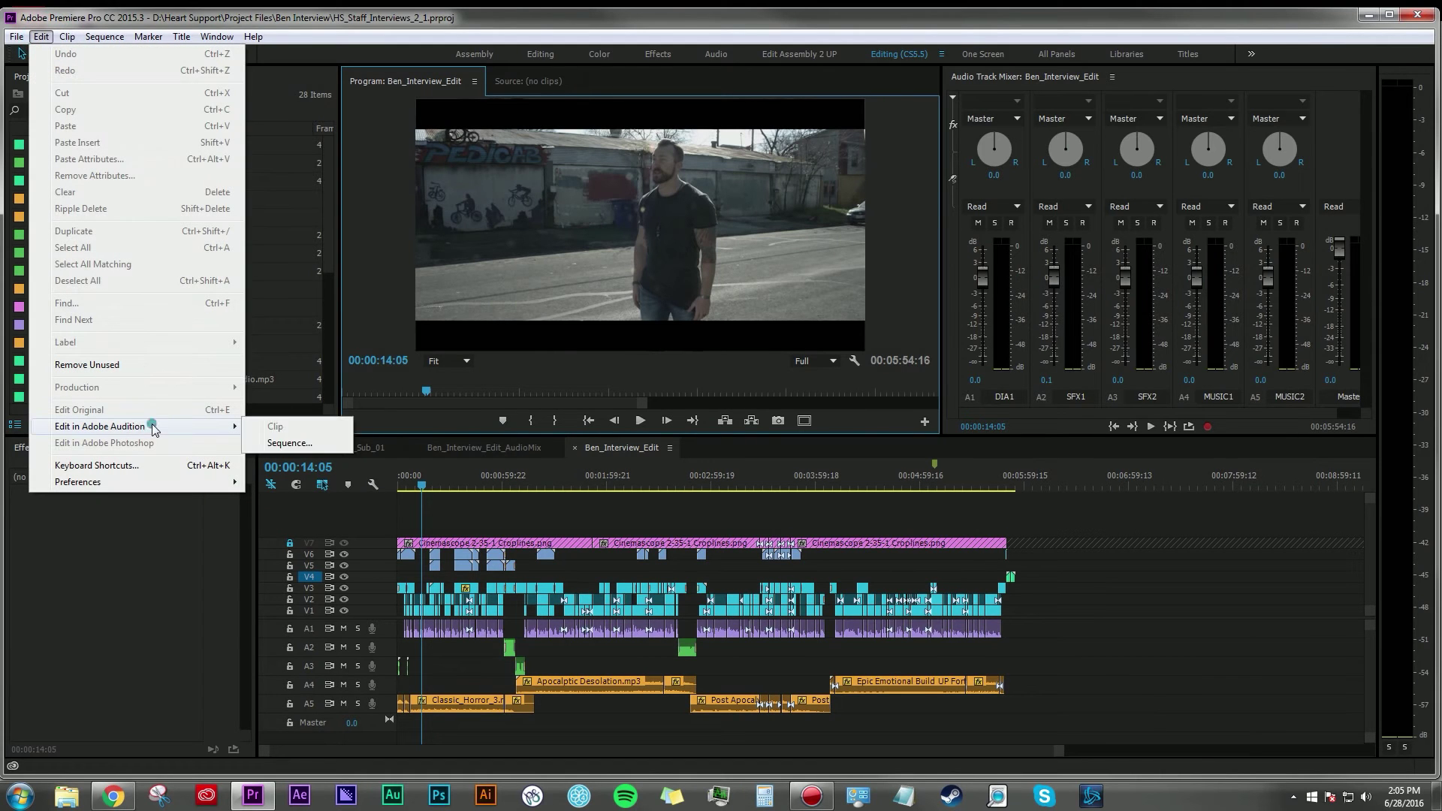
pyautogui.click(285, 443)
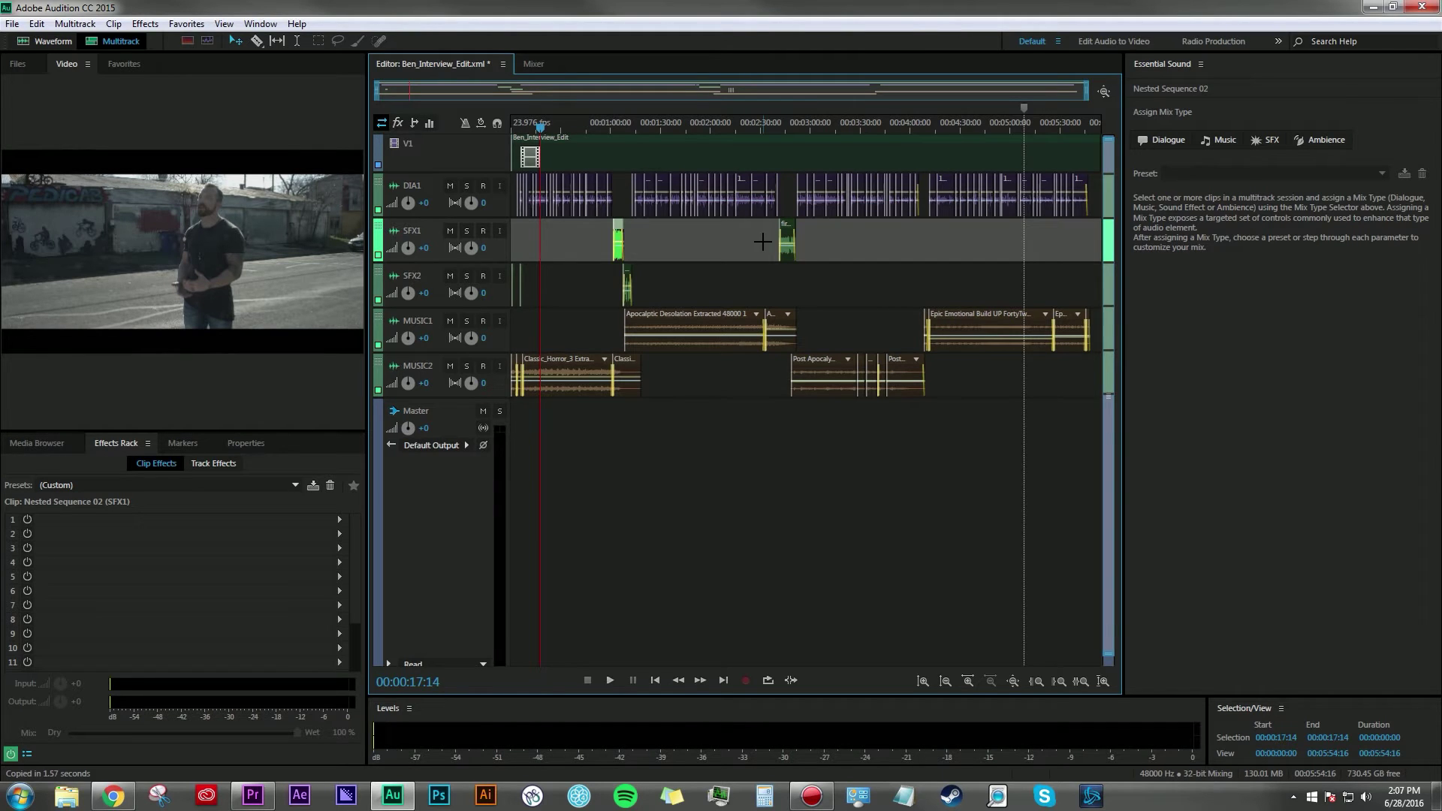
# Select all clips on the DIA1 track and assign them the Dialogue mix type in Essential Sound
pyautogui.click(1143, 61)
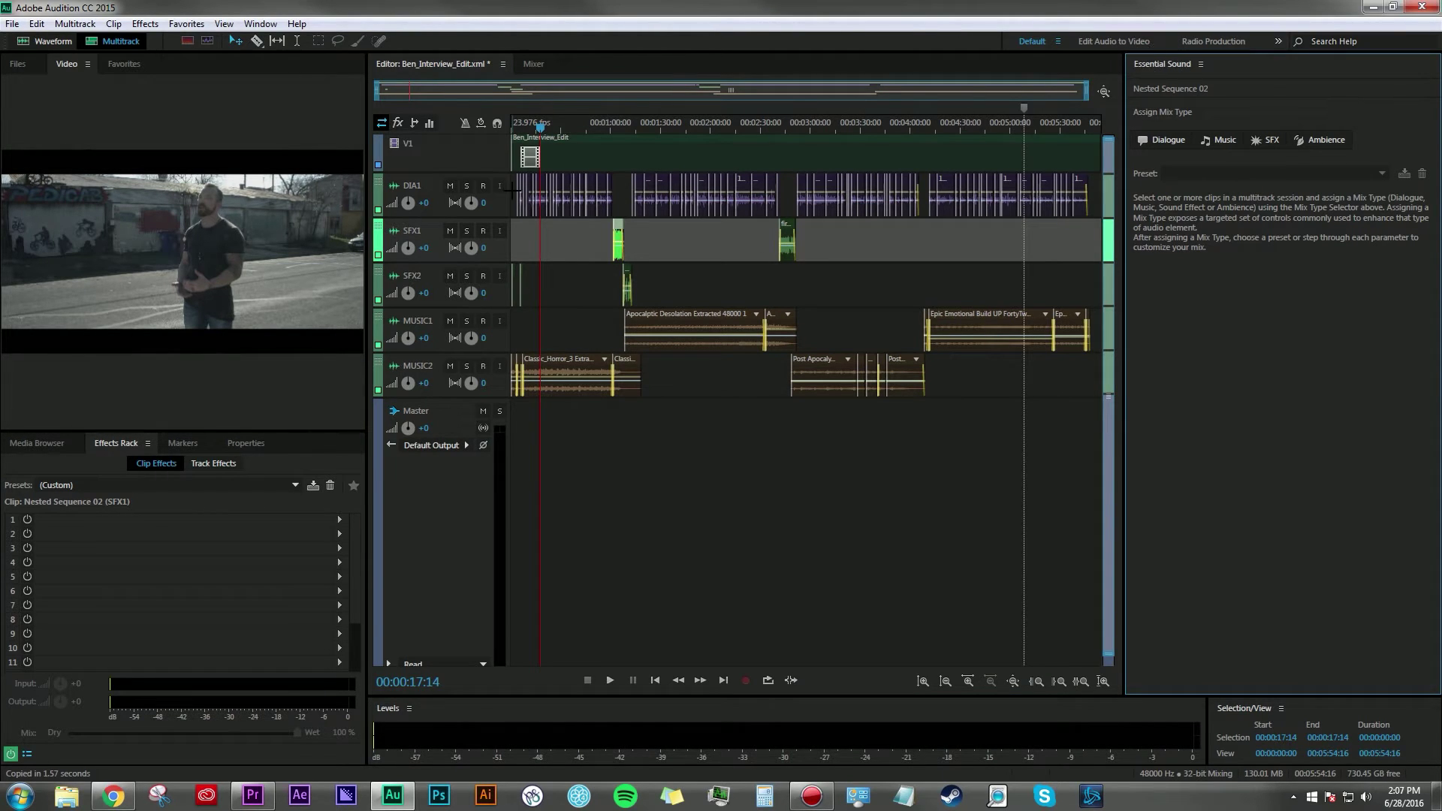
pyautogui.moveTo(511, 185); pyautogui.dragTo(1099, 204)
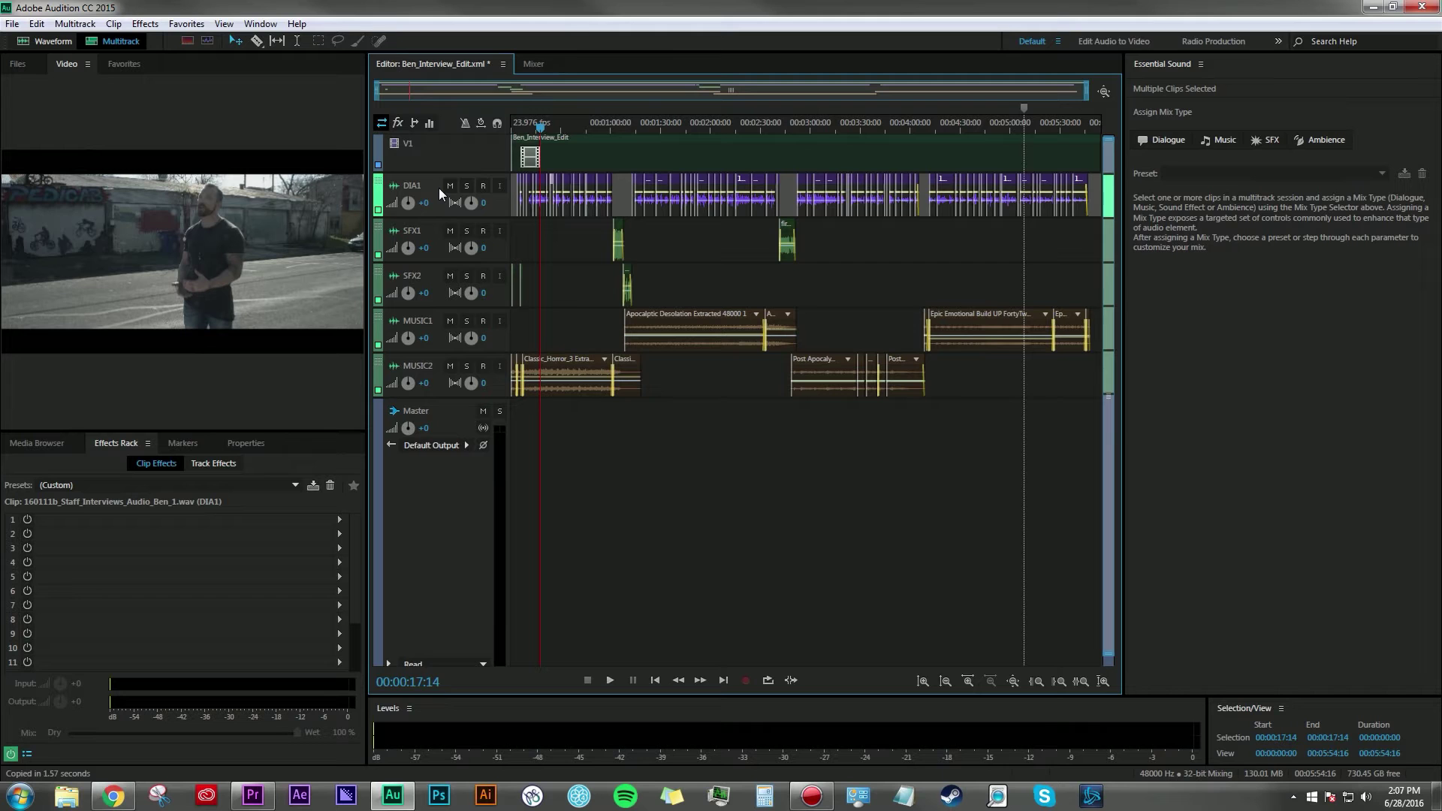
pyautogui.click(1169, 65)
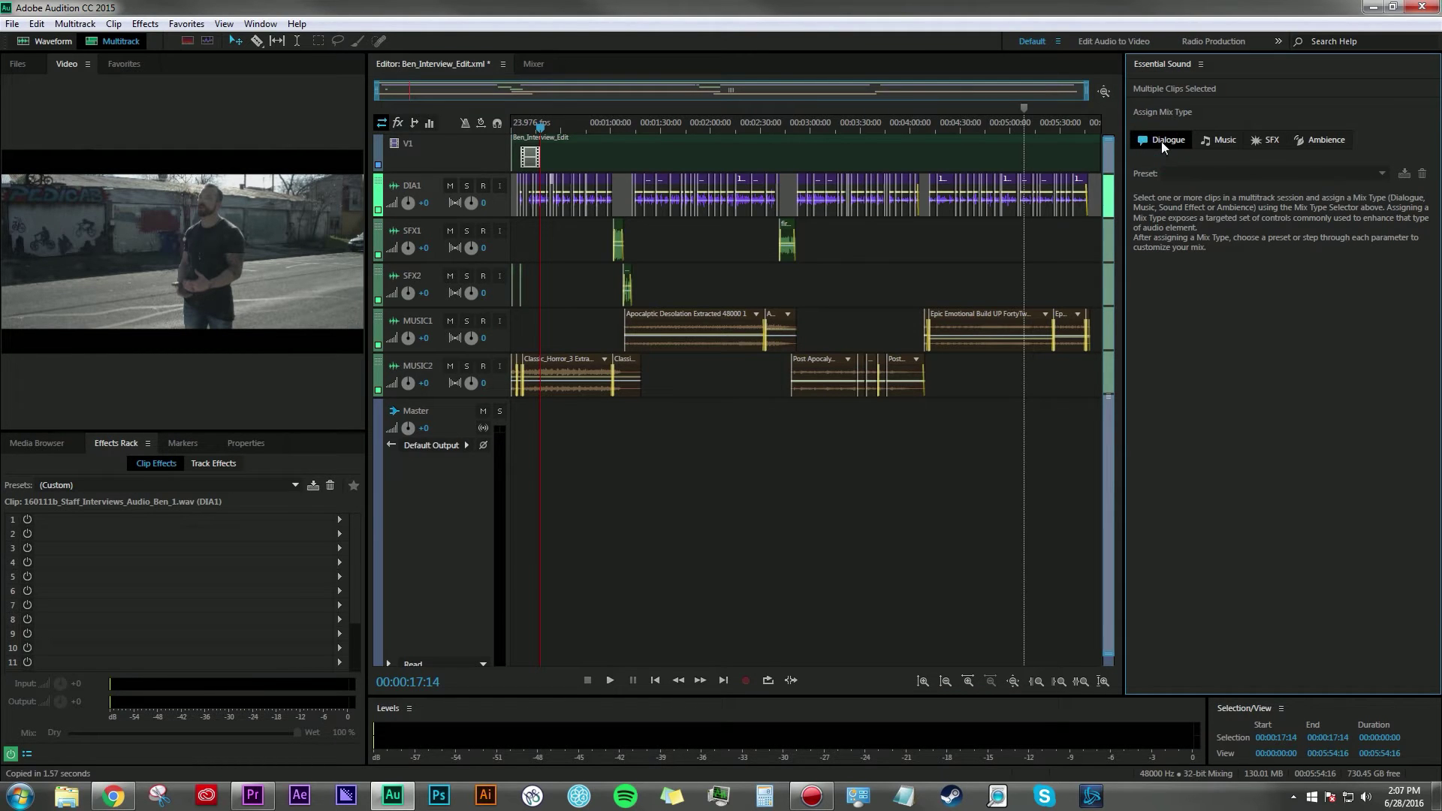
pyautogui.click(1161, 141)
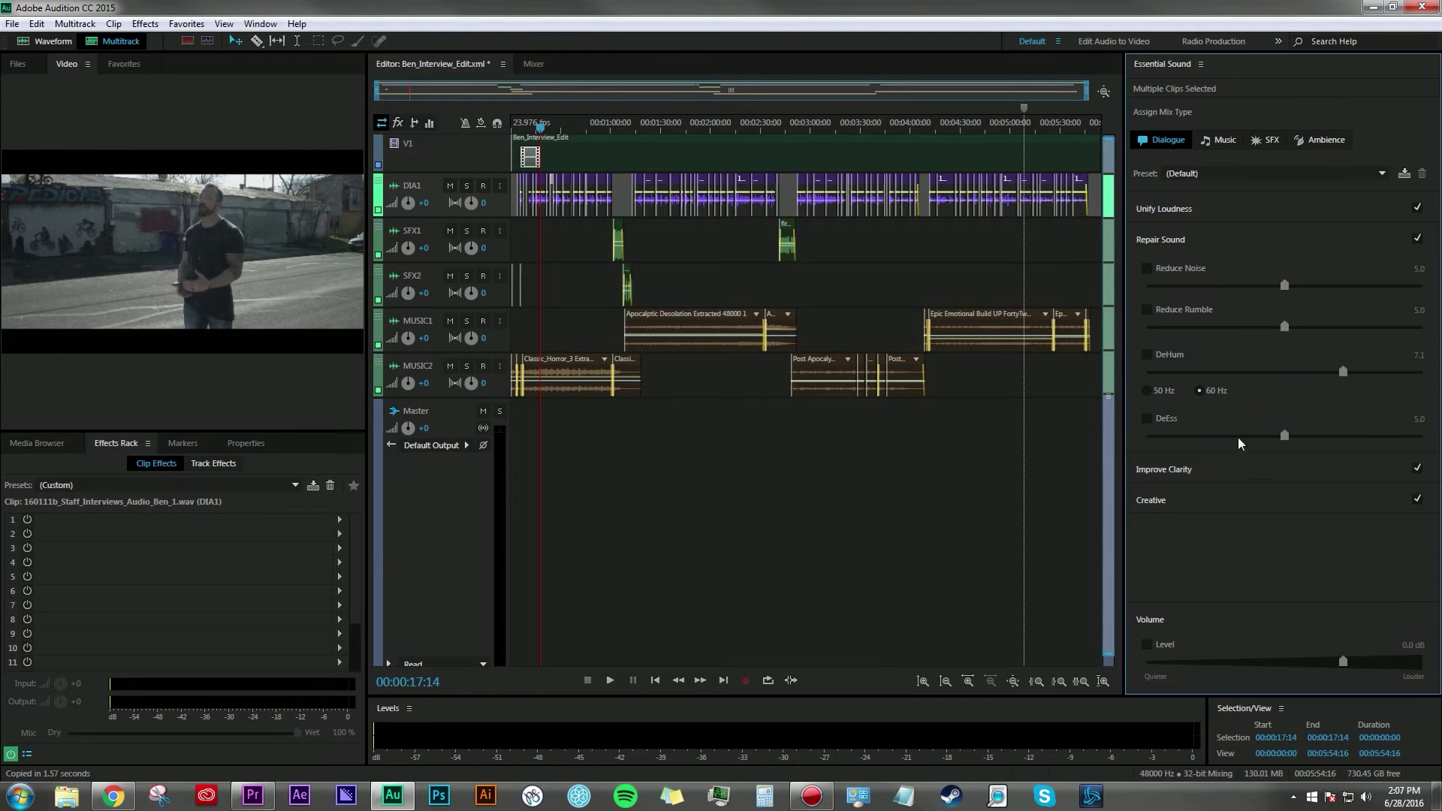
# Review the Creative and Unify Loudness options available for the dialogue clips, collapsing Repair Sound
pyautogui.click(1226, 241)
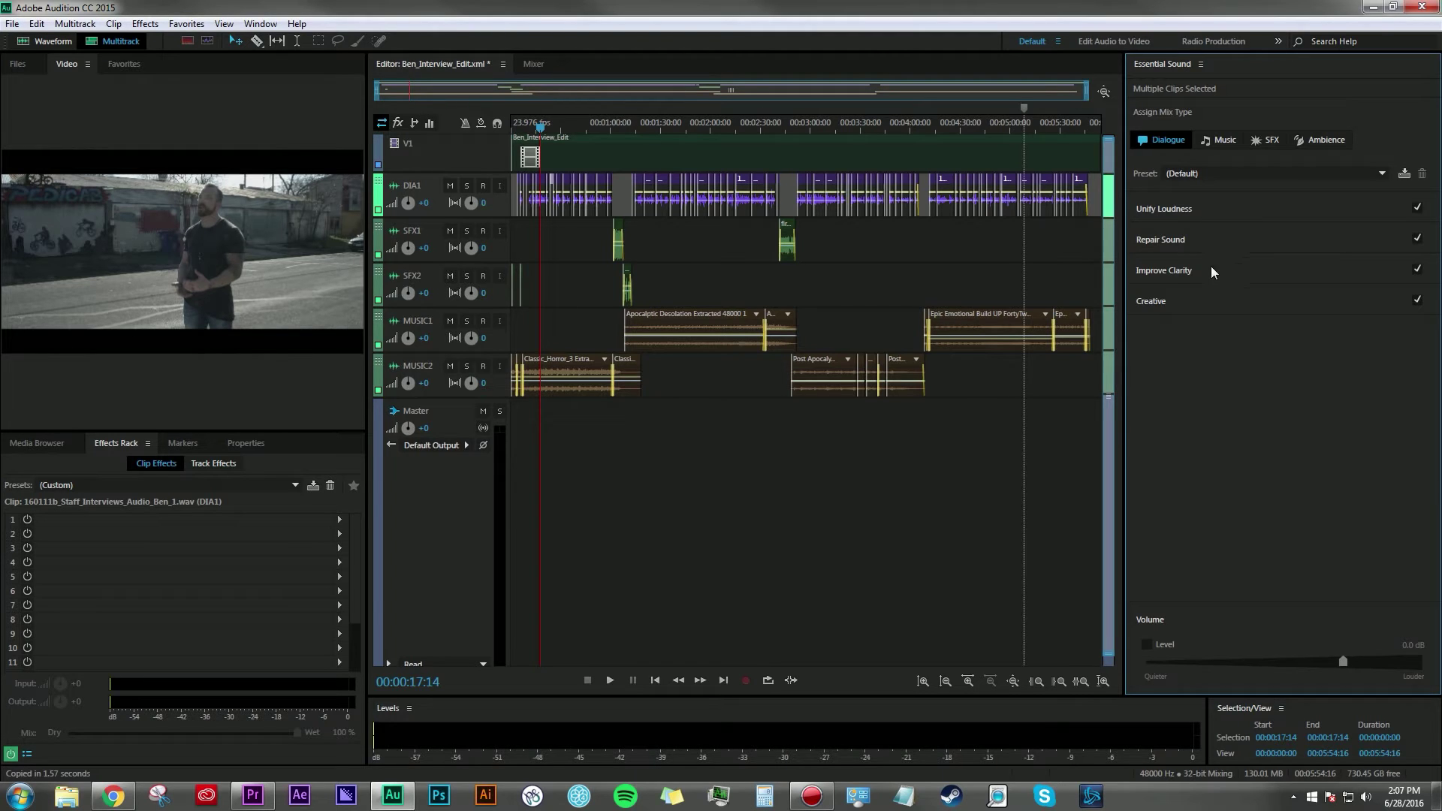
pyautogui.click(1221, 303)
pyautogui.click(1247, 212)
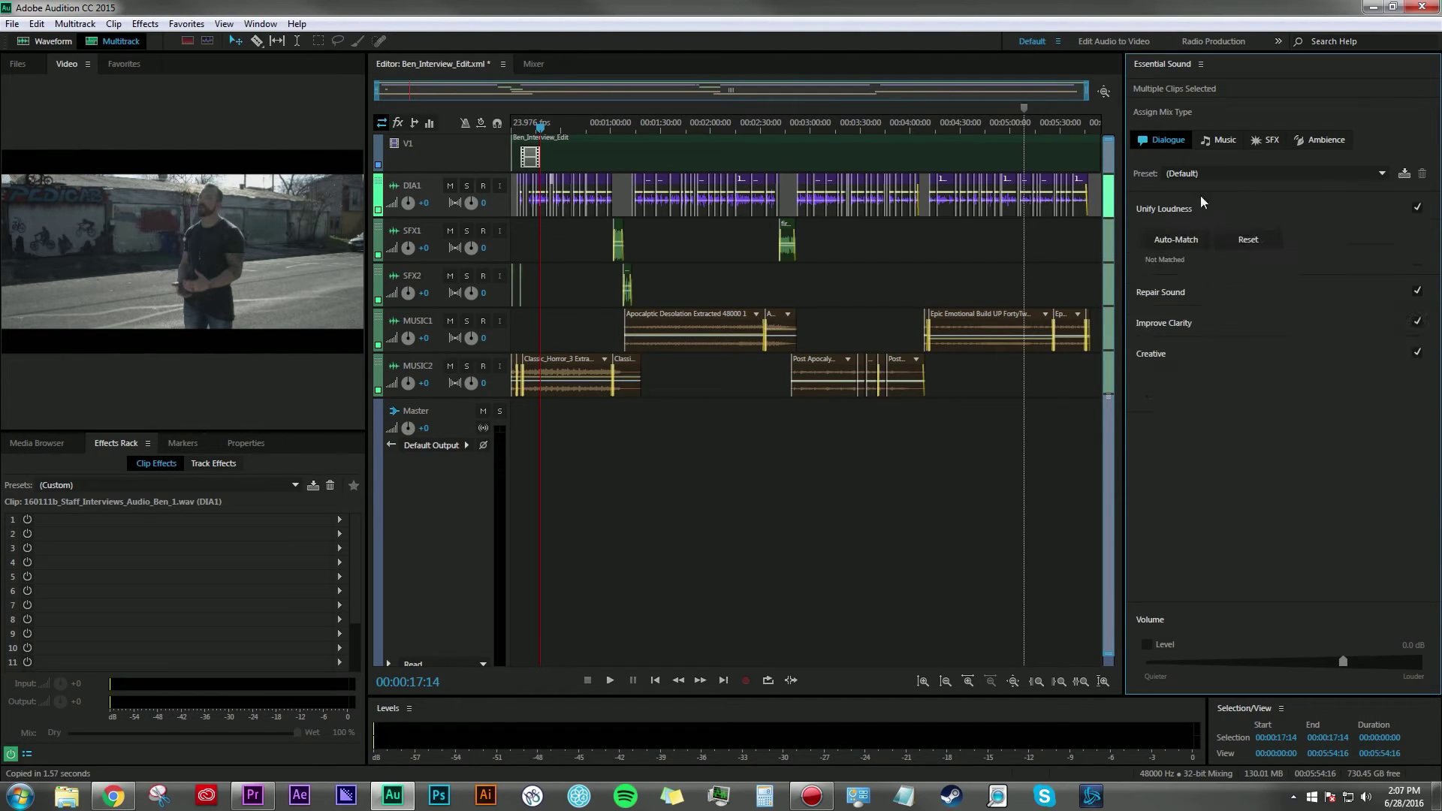
pyautogui.click(1251, 205)
pyautogui.click(1230, 201)
# Try Reduce Noise on the dialogue clips, checking the added effect in the Effects Rack and raising the amount to 5.5
pyautogui.click(1206, 292)
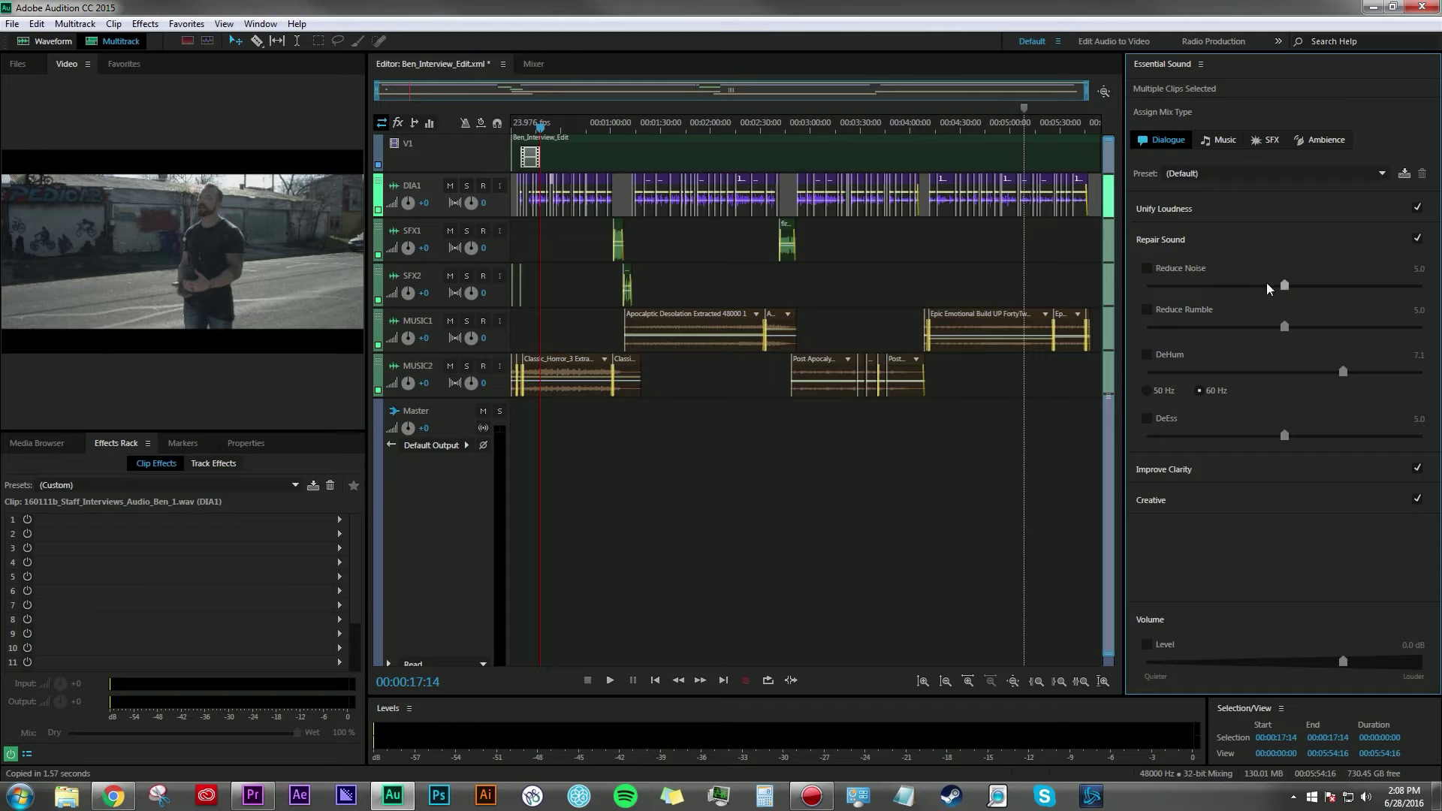
pyautogui.click(1148, 269)
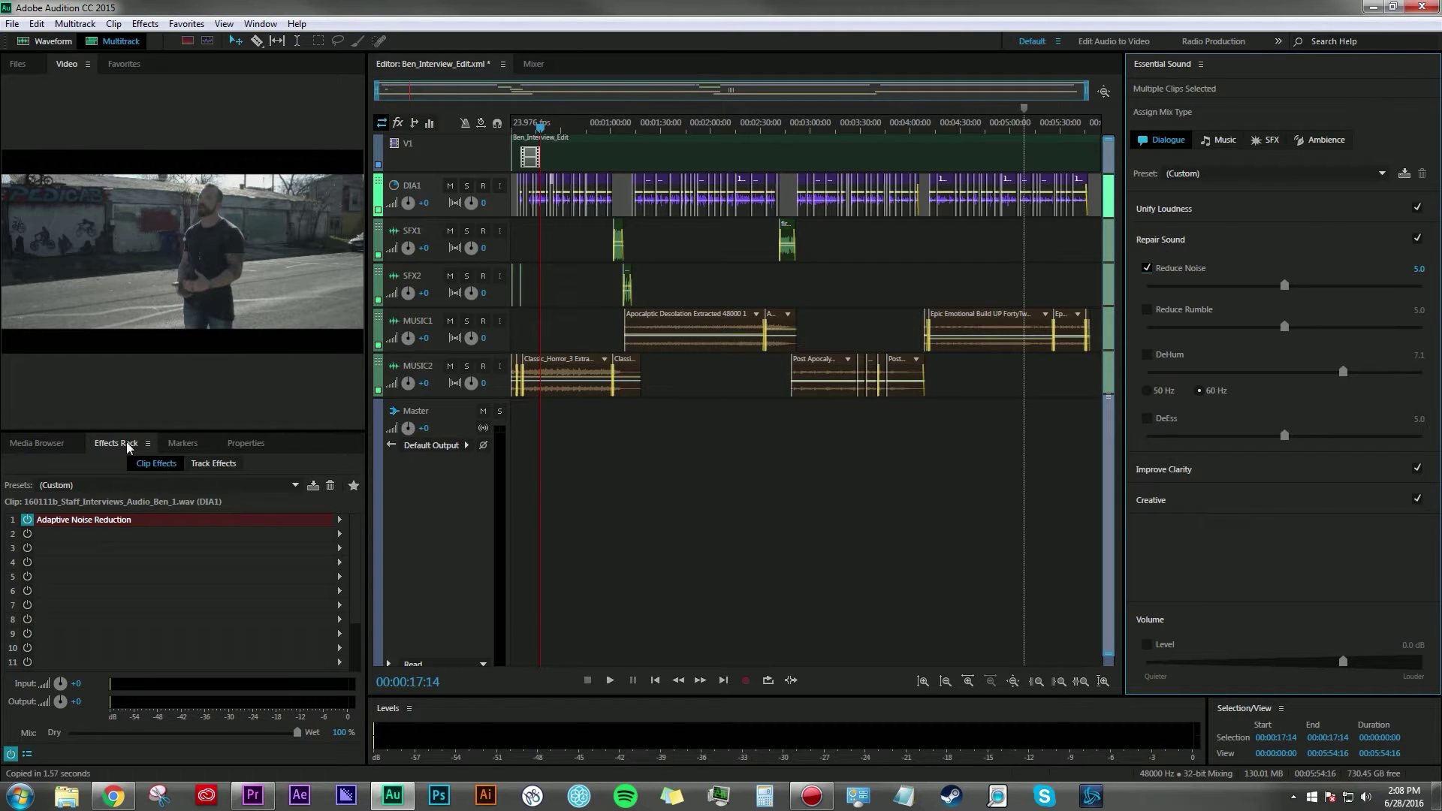
pyautogui.click(152, 468)
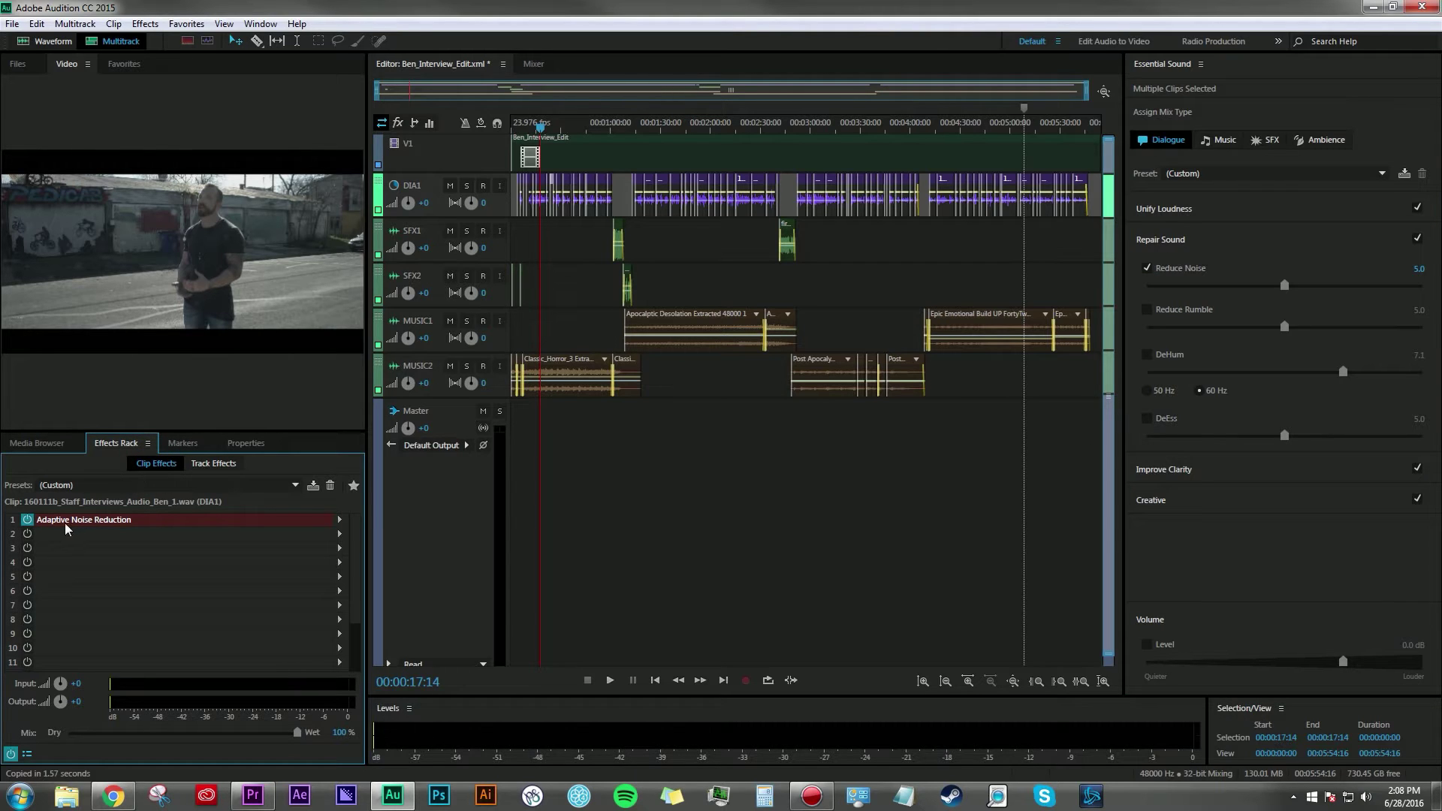
pyautogui.click(109, 522)
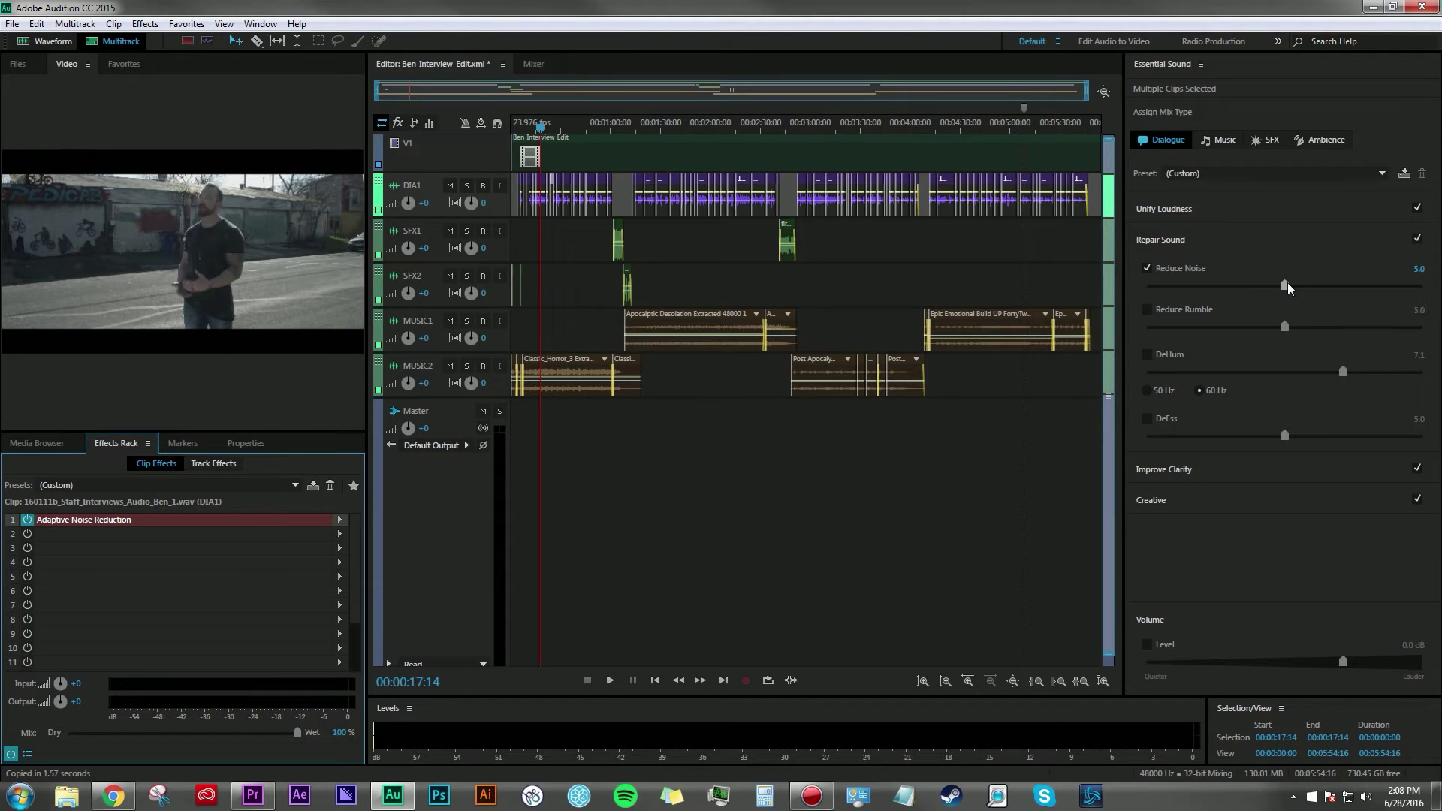
pyautogui.moveTo(1286, 286); pyautogui.dragTo(1290, 287)
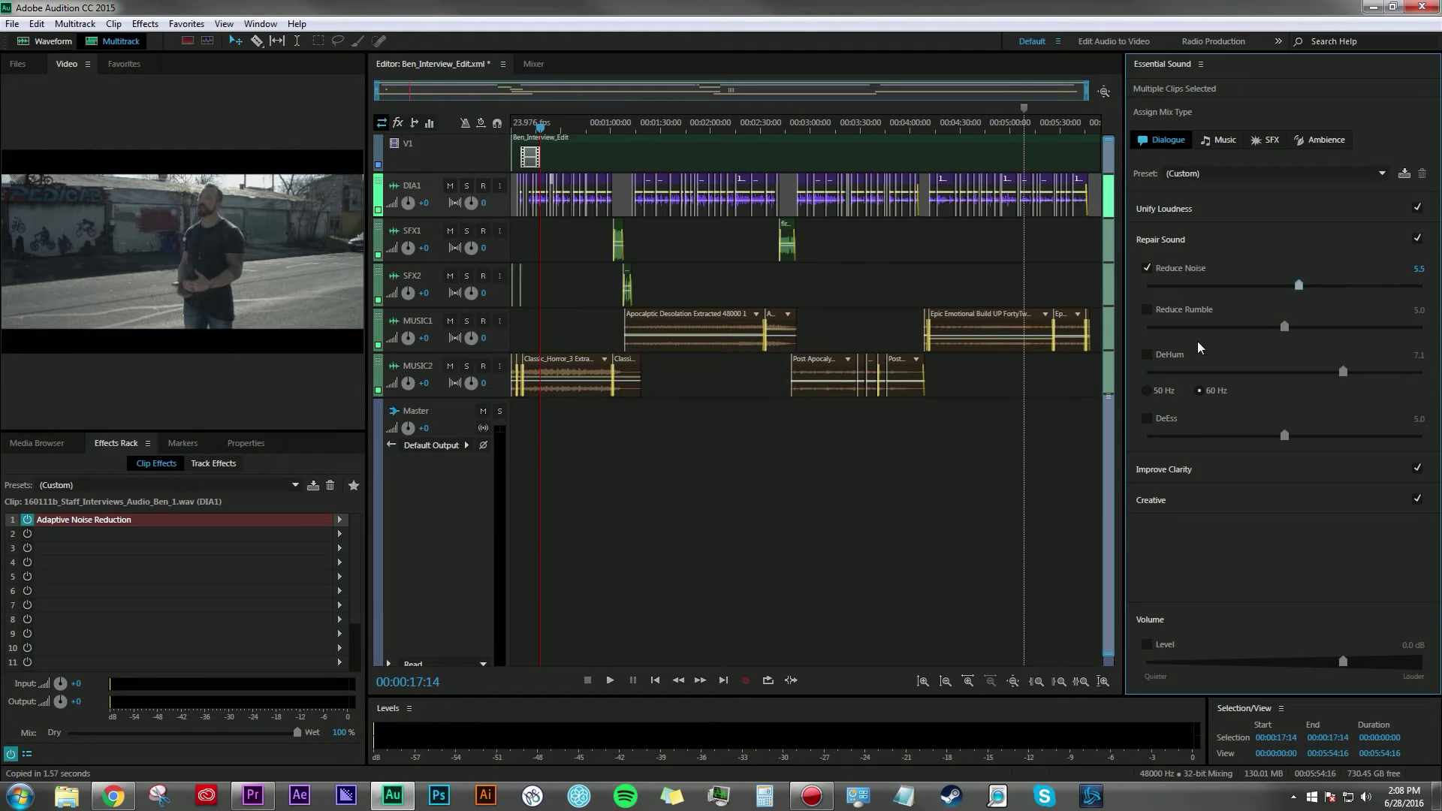
# Review the Improve Clarity, Unify Loudness and Repair Sound options for the dialogue clips
pyautogui.click(1229, 470)
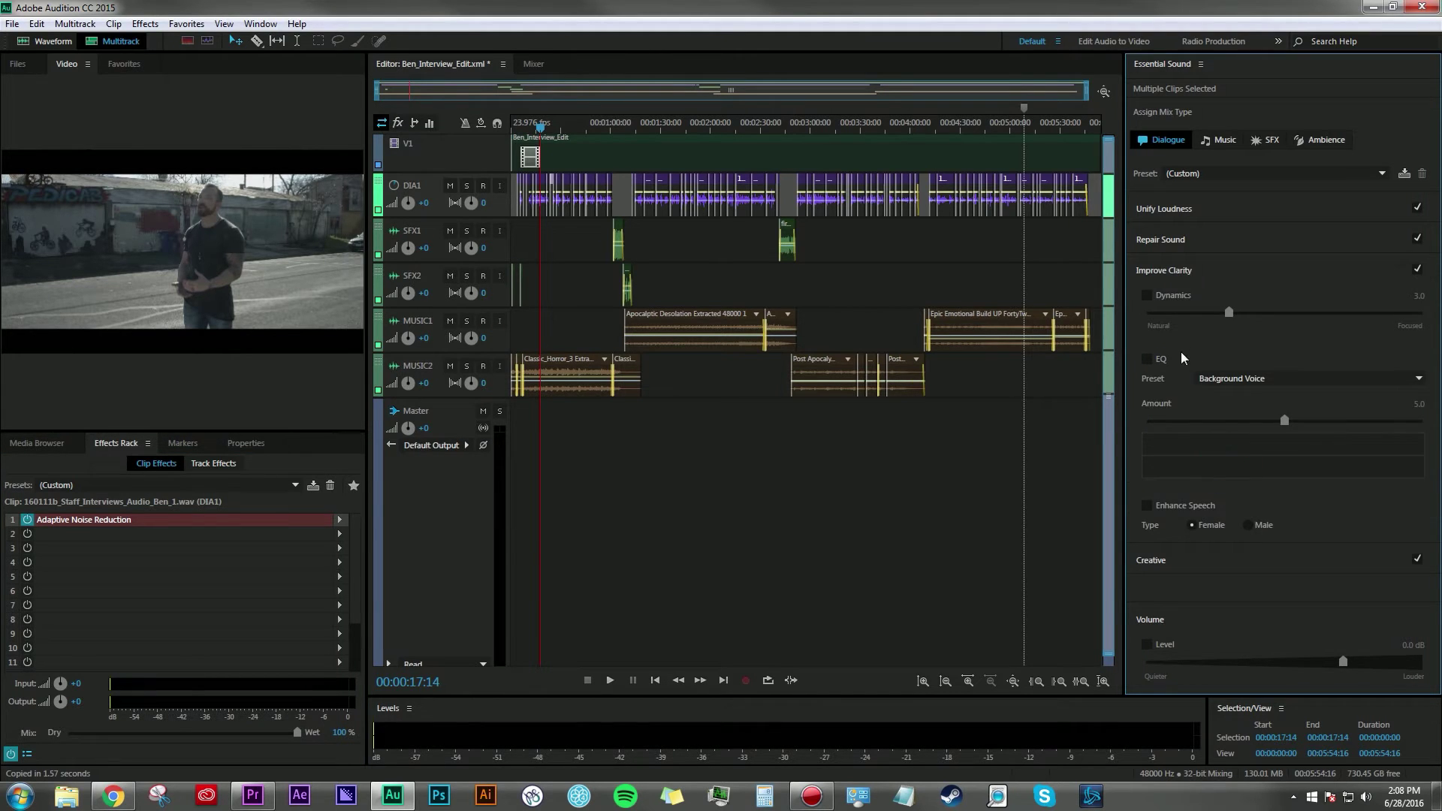
pyautogui.click(1266, 272)
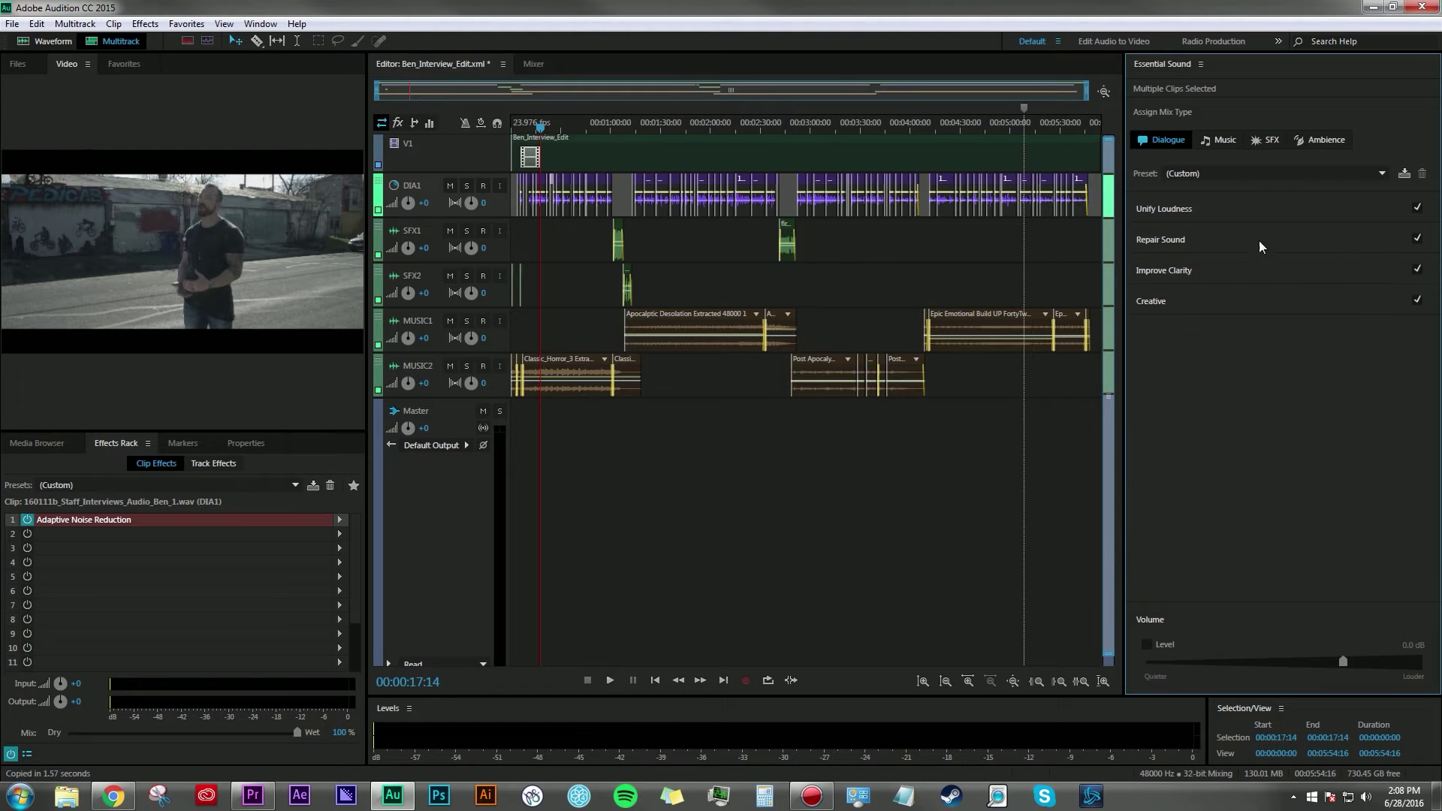
pyautogui.click(1244, 209)
pyautogui.click(1244, 203)
pyautogui.click(1247, 234)
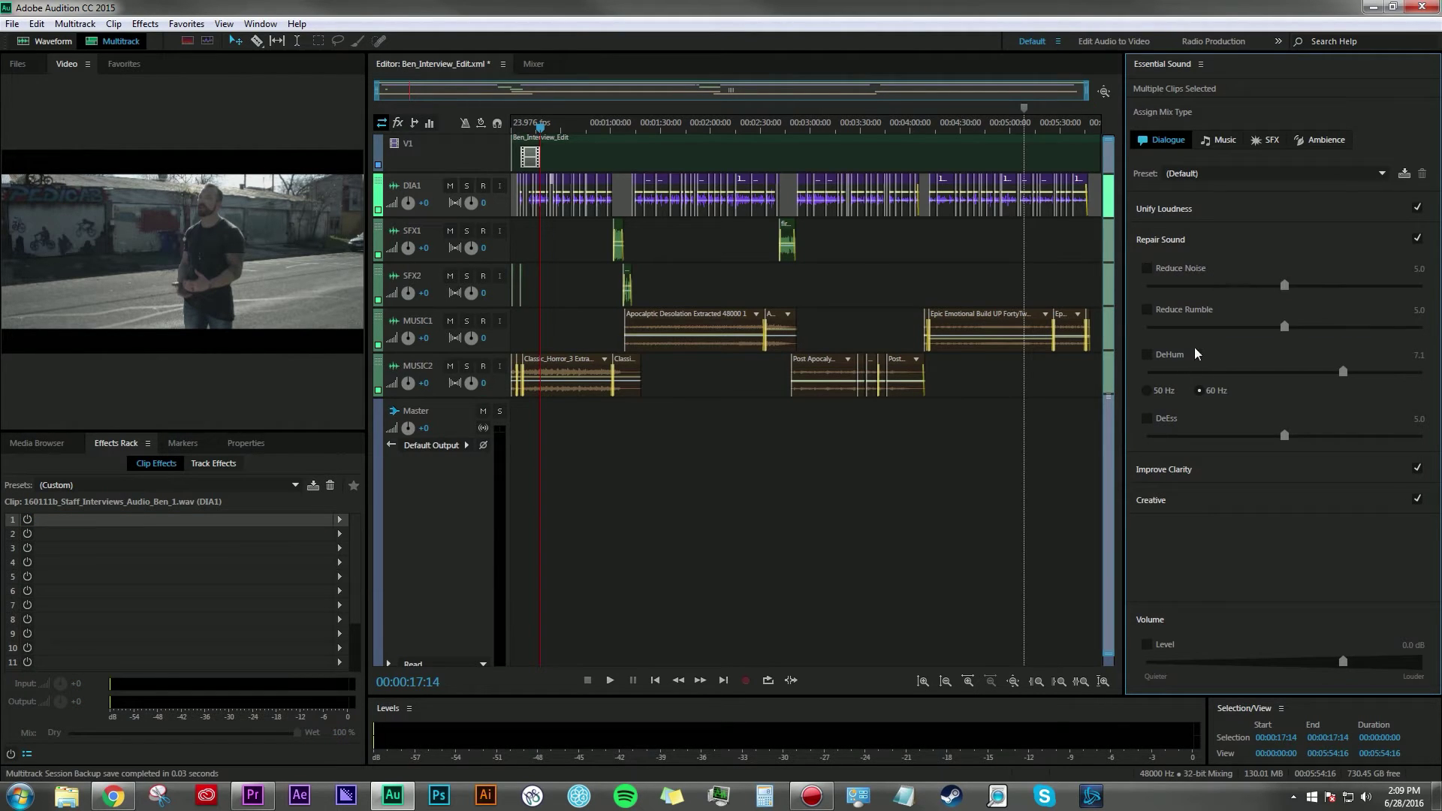
# Enable Dynamics and EQ under Improve Clarity for the dialogue clips
pyautogui.click(1238, 469)
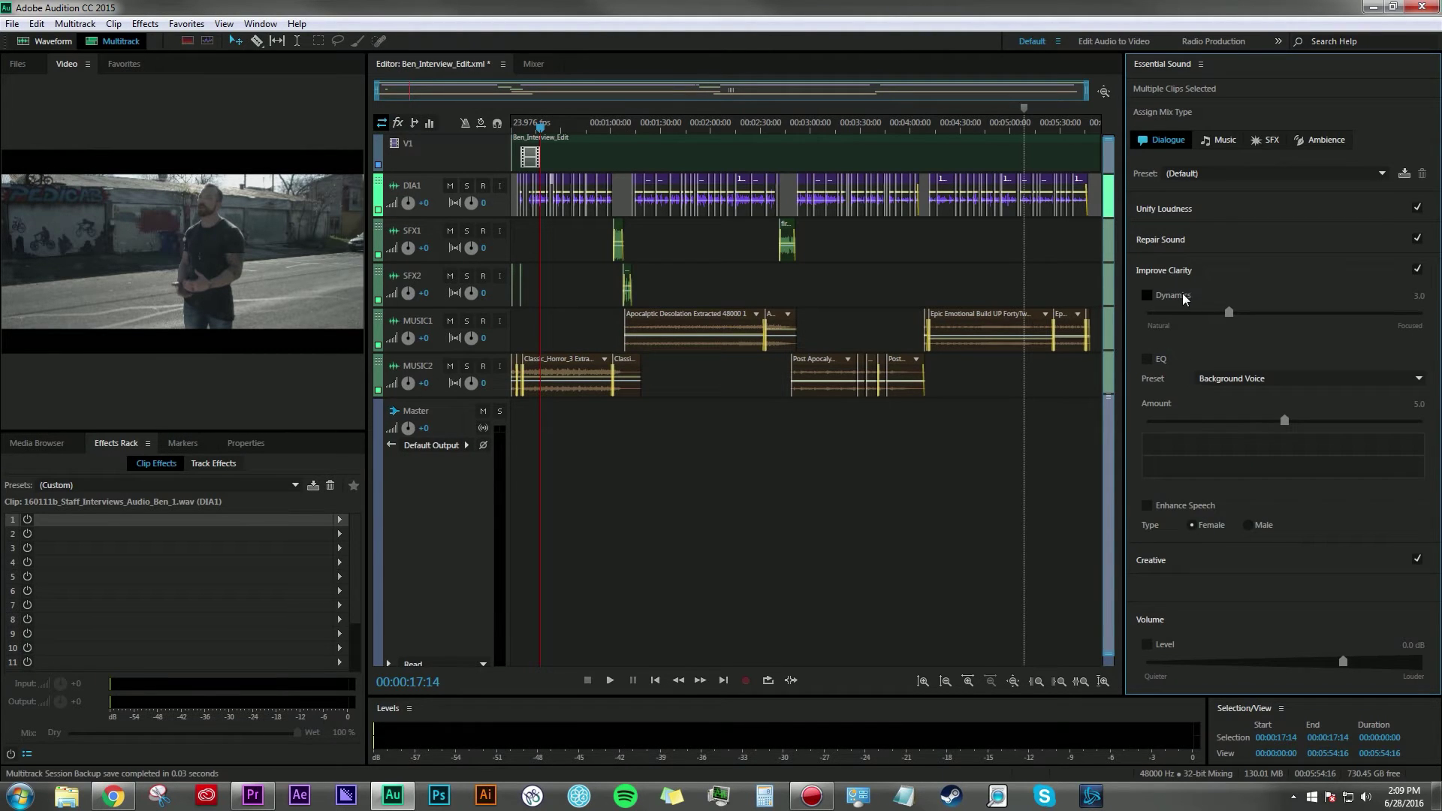
pyautogui.click(1241, 298)
pyautogui.click(1148, 296)
pyautogui.click(1146, 361)
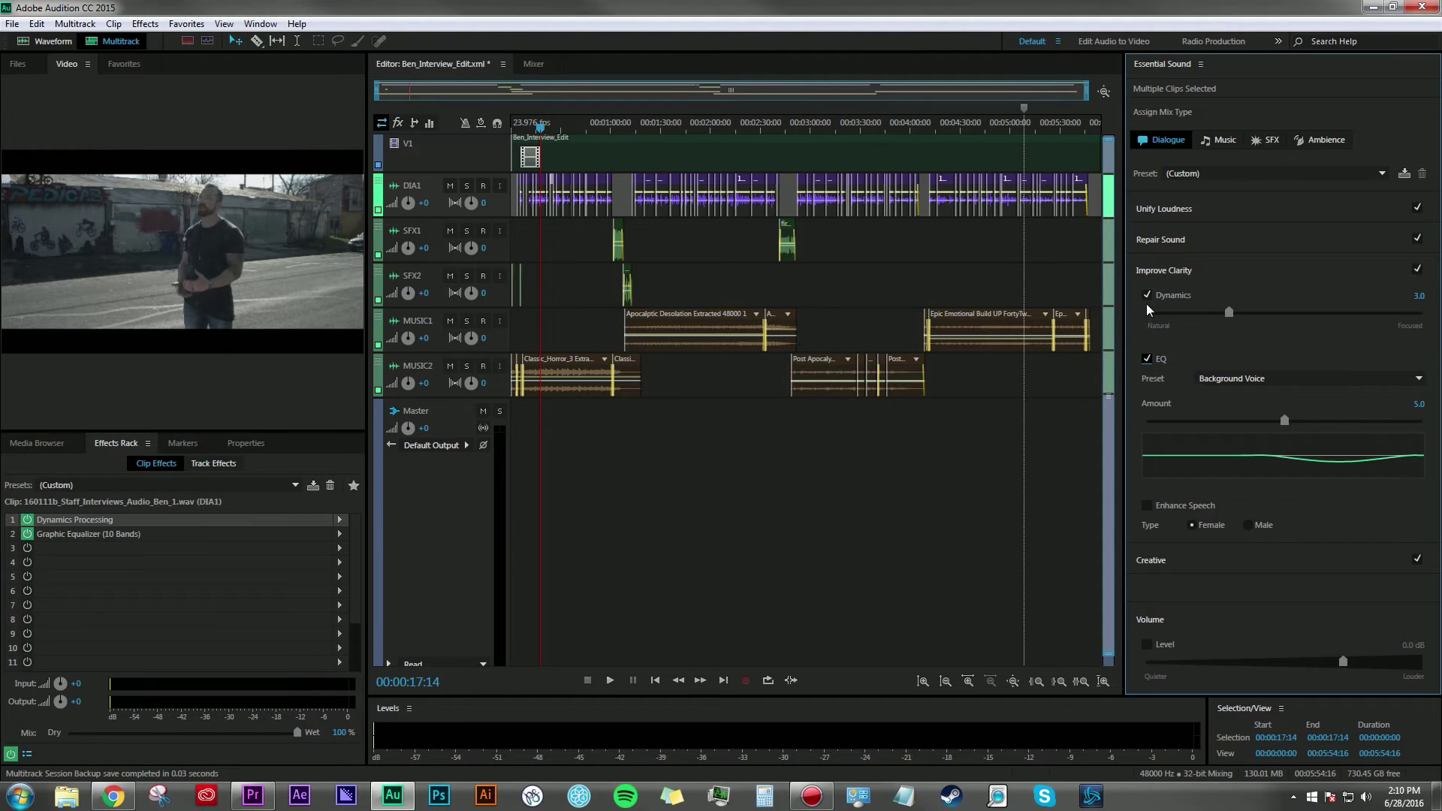
# Set the dialogue Dynamics amount to 5.0 and inspect its curve in the Dynamics Processing effect
pyautogui.doubleClick(72, 523)
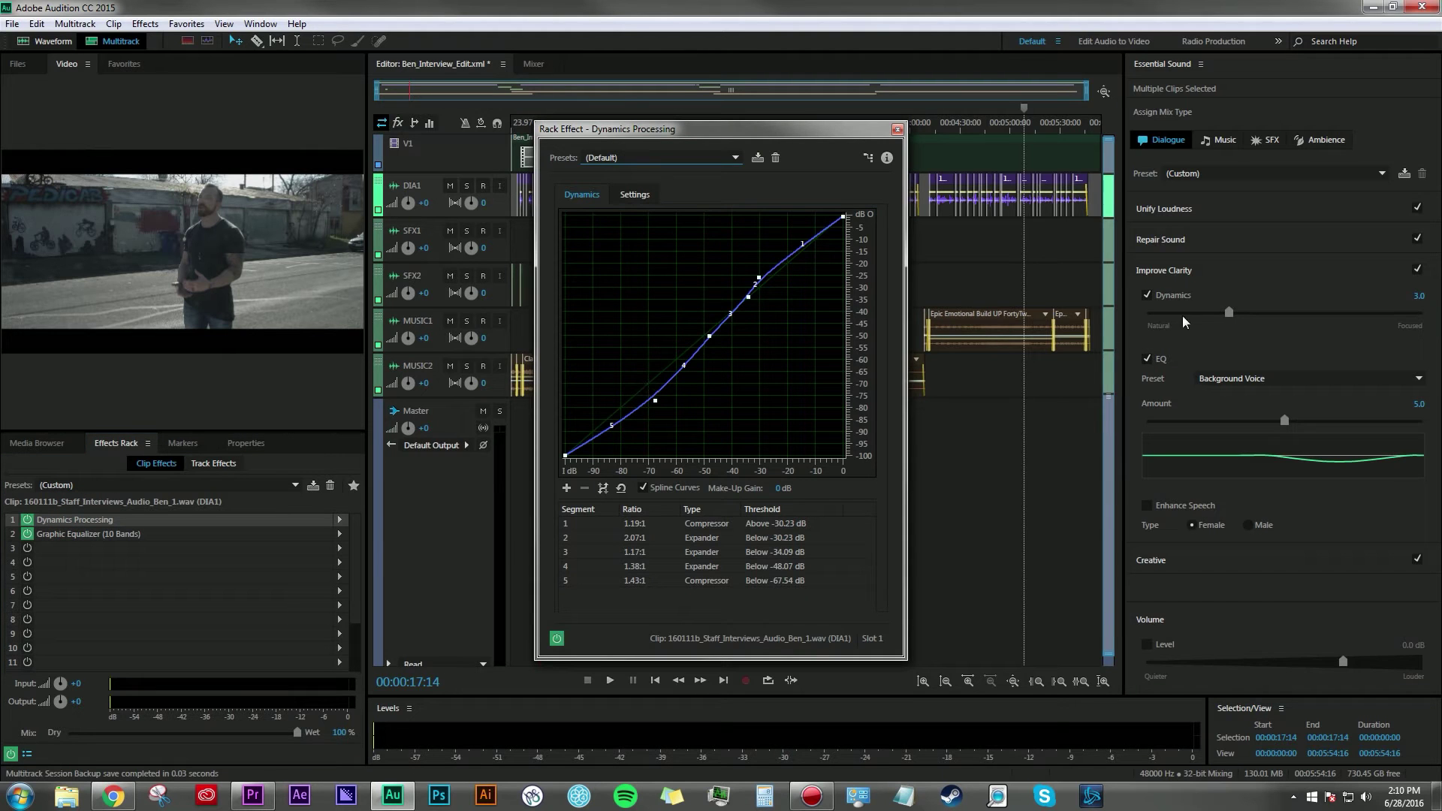
pyautogui.moveTo(1229, 314); pyautogui.dragTo(1283, 322)
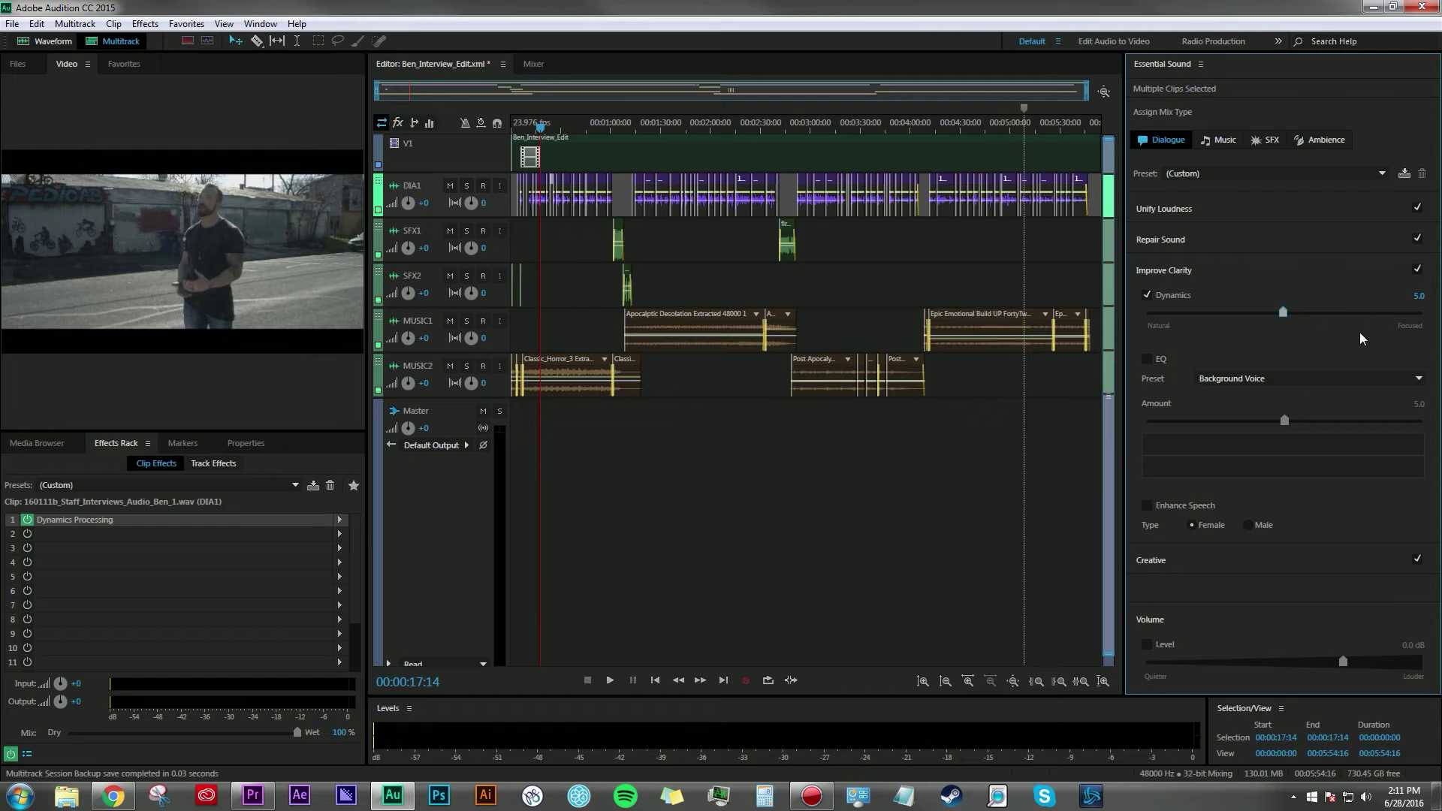
pyautogui.doubleClick(104, 521)
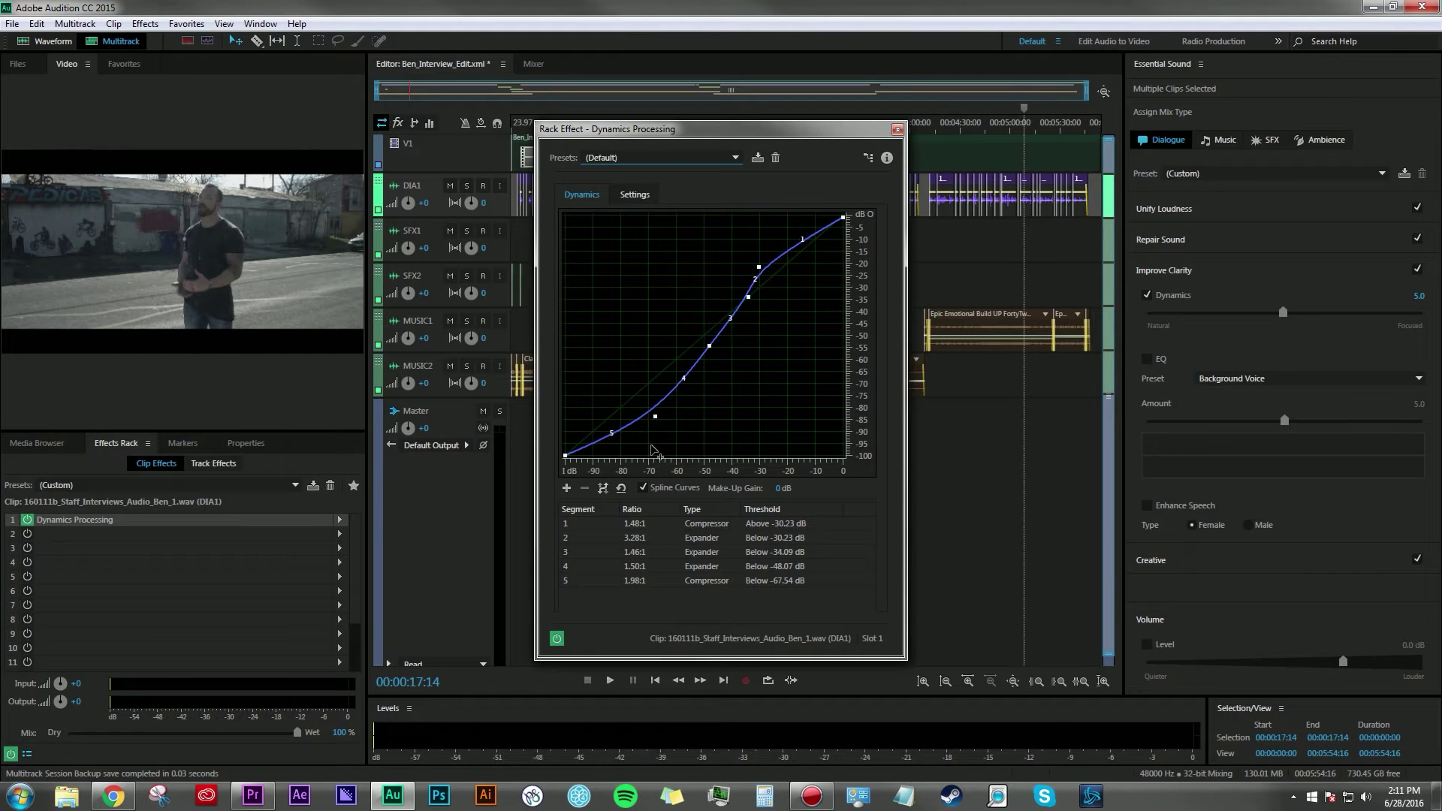
pyautogui.click(898, 129)
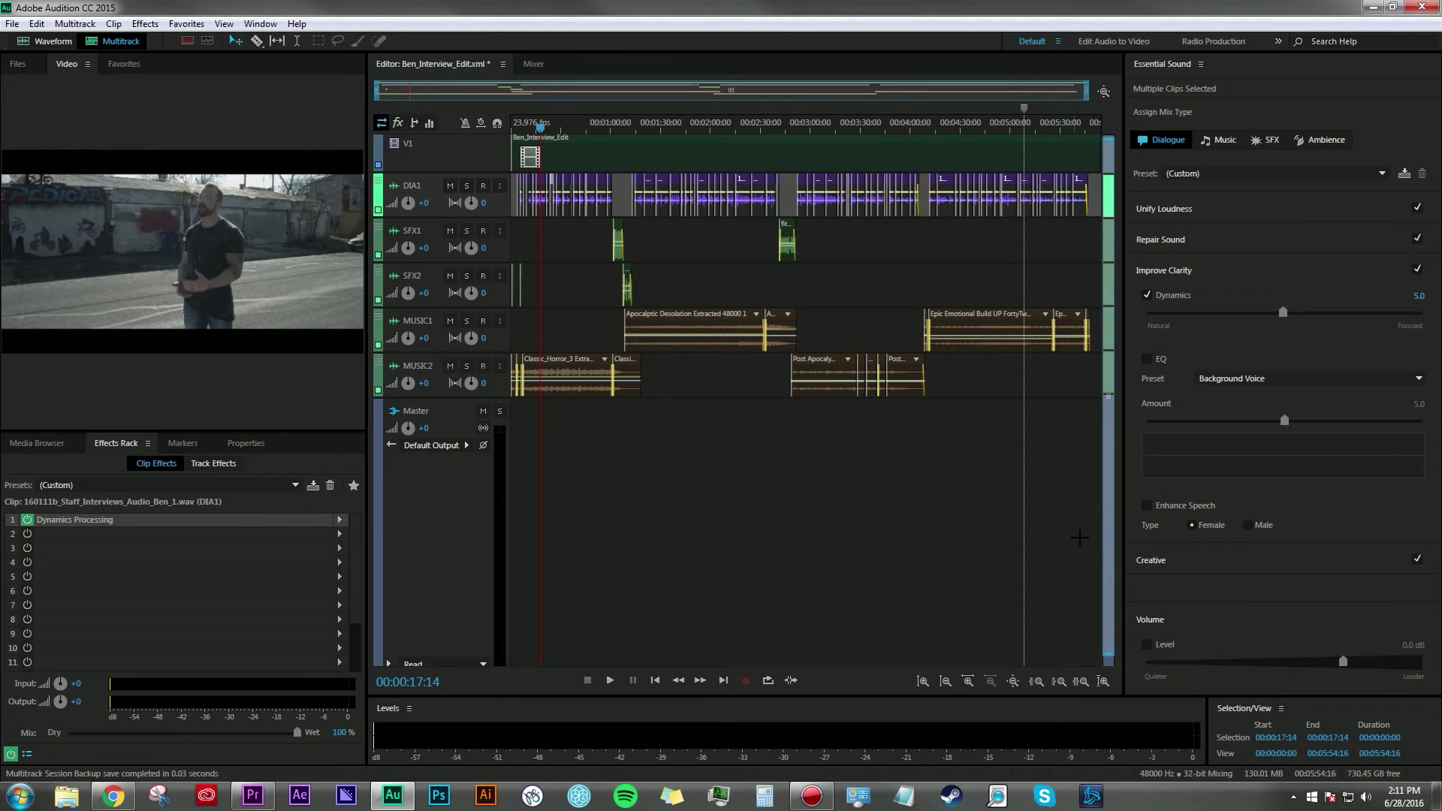
# Review the reverb presets offered under Creative for the dialogue clips, leaving Large Reflective Room selected
pyautogui.click(1236, 272)
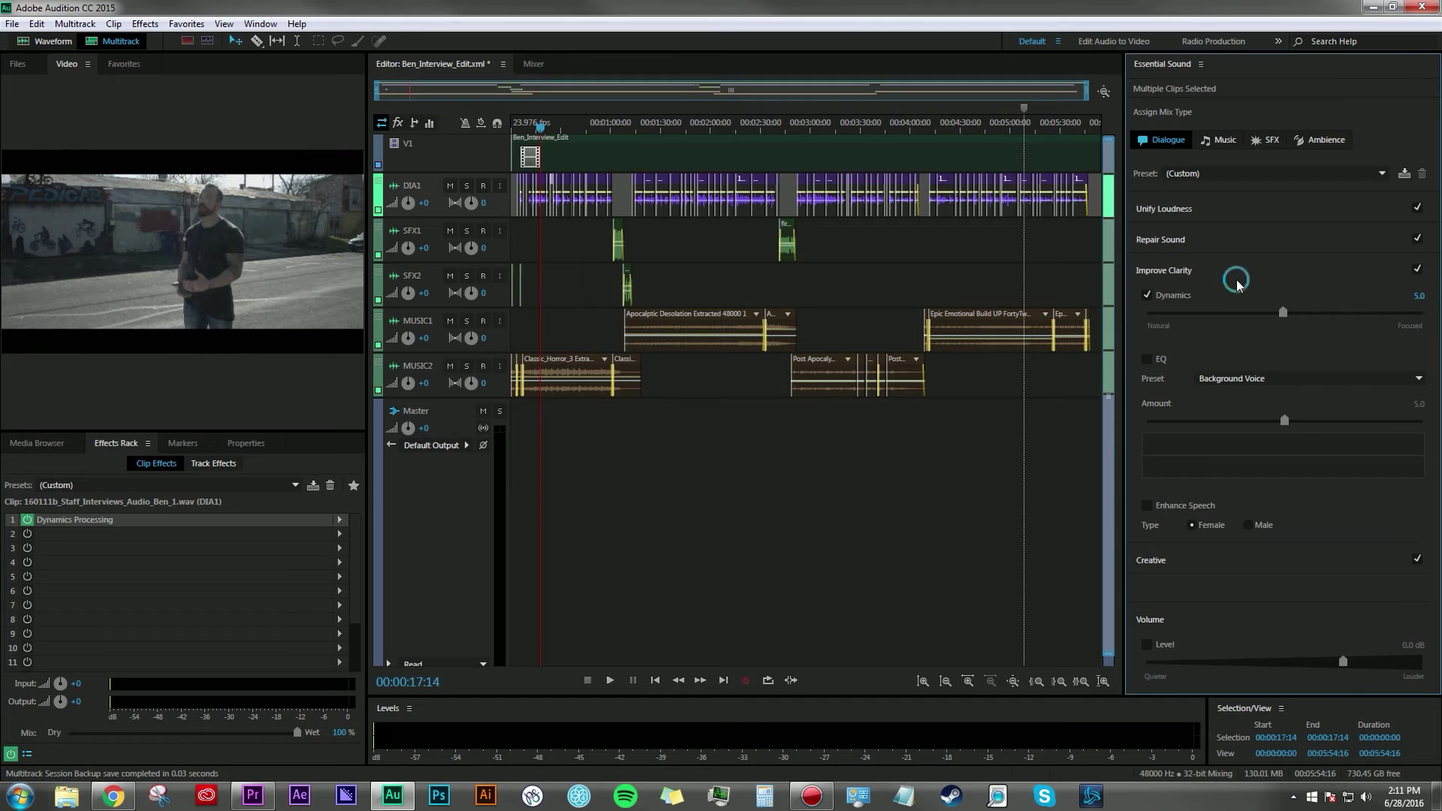
pyautogui.click(1232, 302)
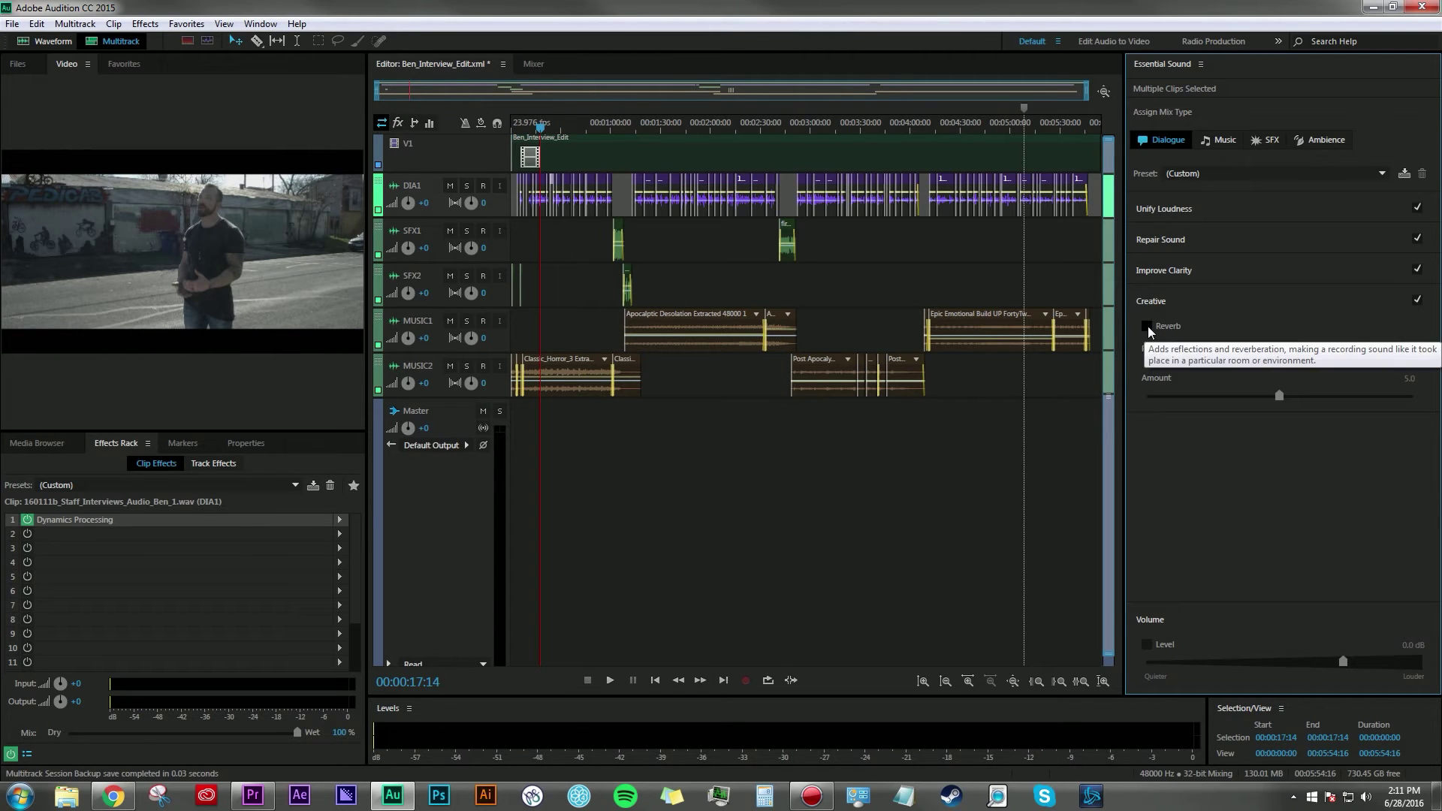
pyautogui.click(1240, 349)
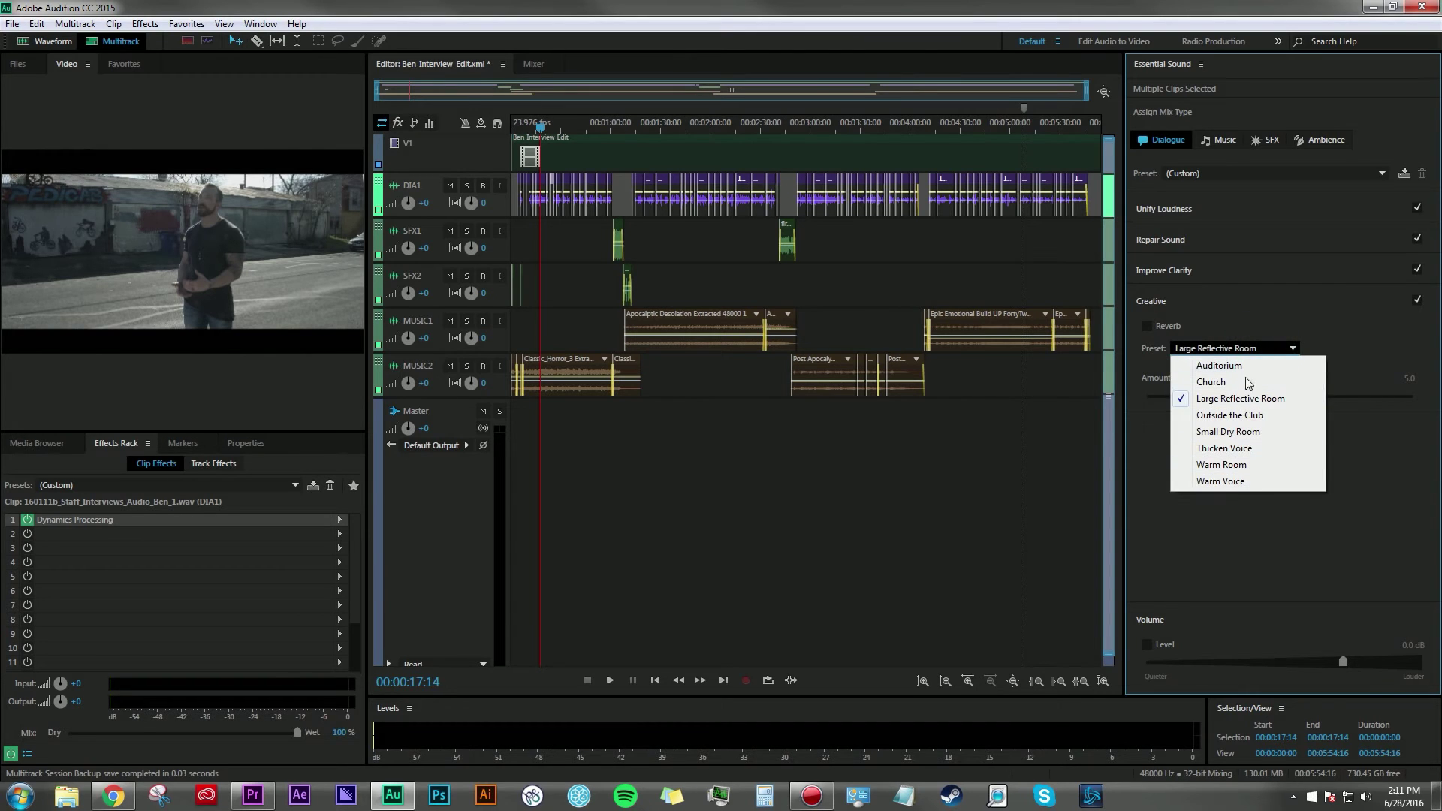
pyautogui.click(1288, 346)
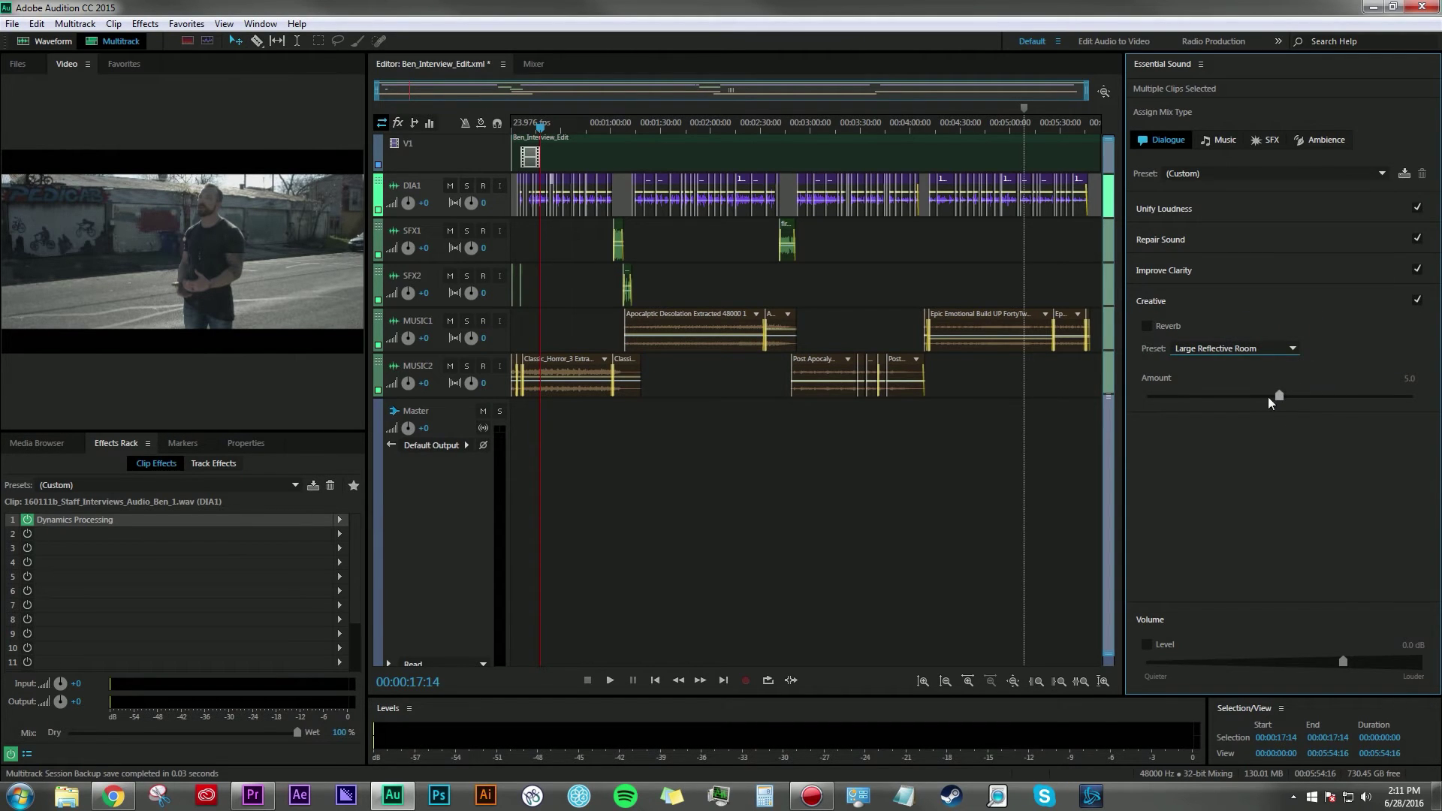
pyautogui.click(1265, 310)
# Play the heartbeat impact on the SFX2 track from about 00:00:05:14 with no clips selected
pyautogui.click(851, 243)
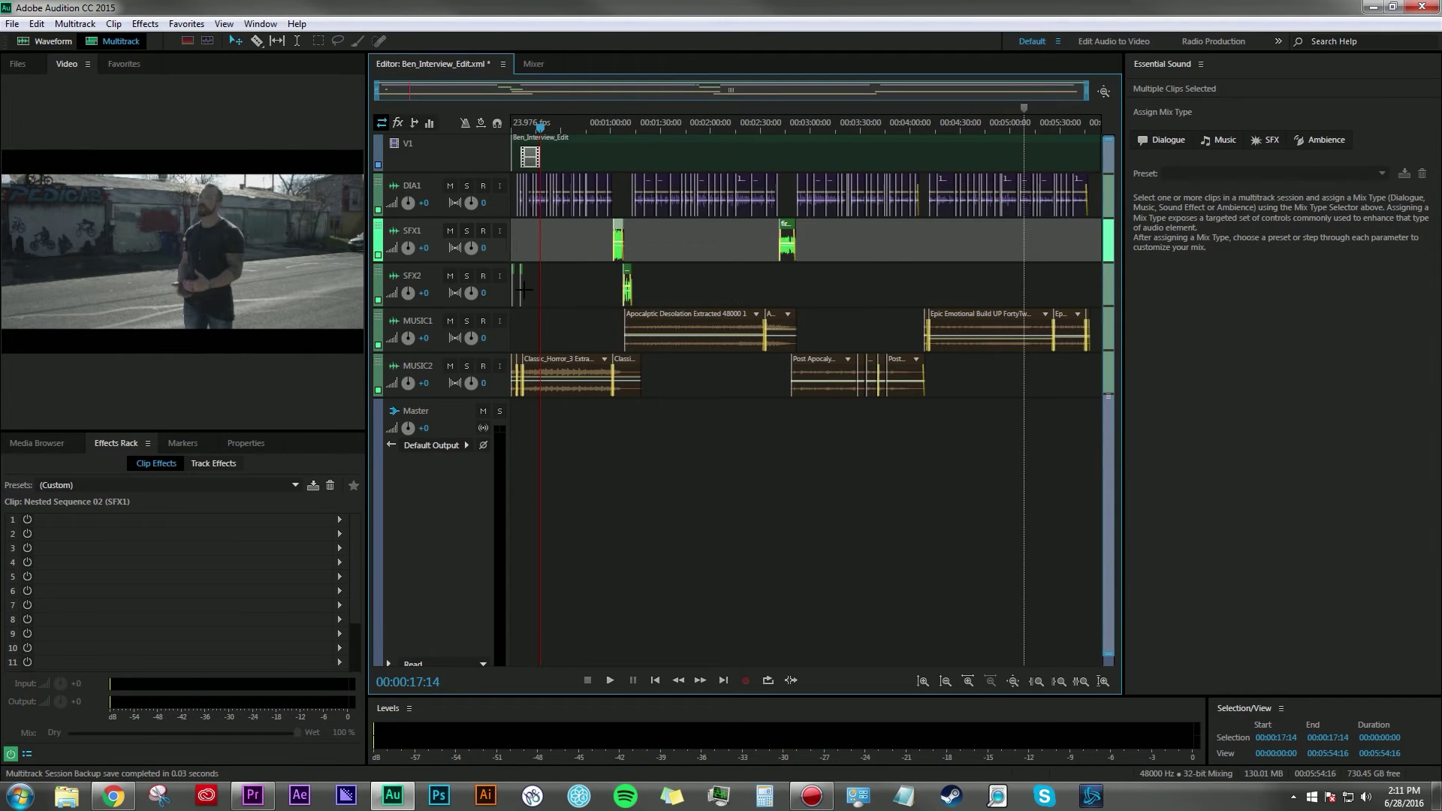
pyautogui.click(689, 248)
pyautogui.moveTo(540, 127); pyautogui.dragTo(517, 126)
pyautogui.press('=')
pyautogui.press('=')
pyautogui.press('=')
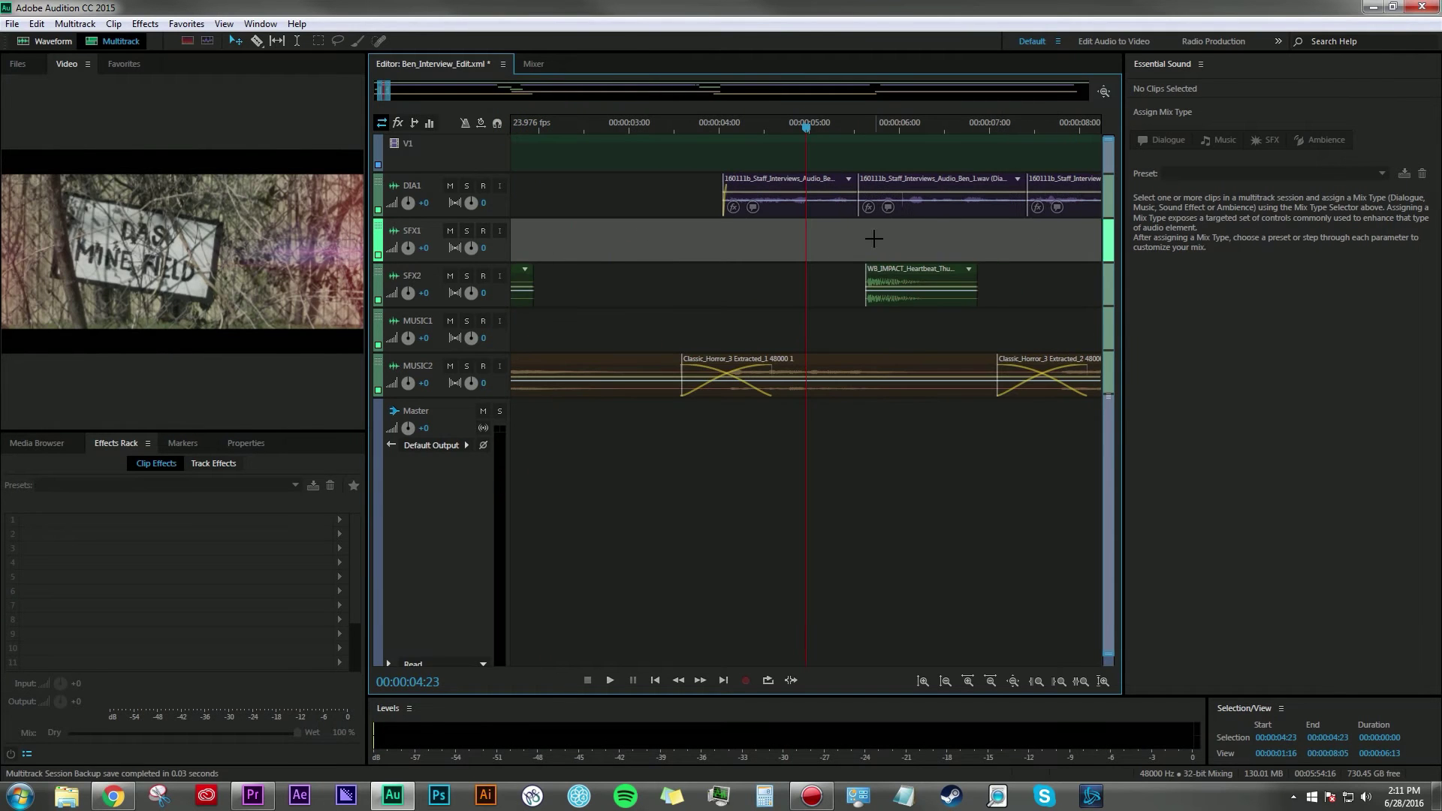
pyautogui.press('space')
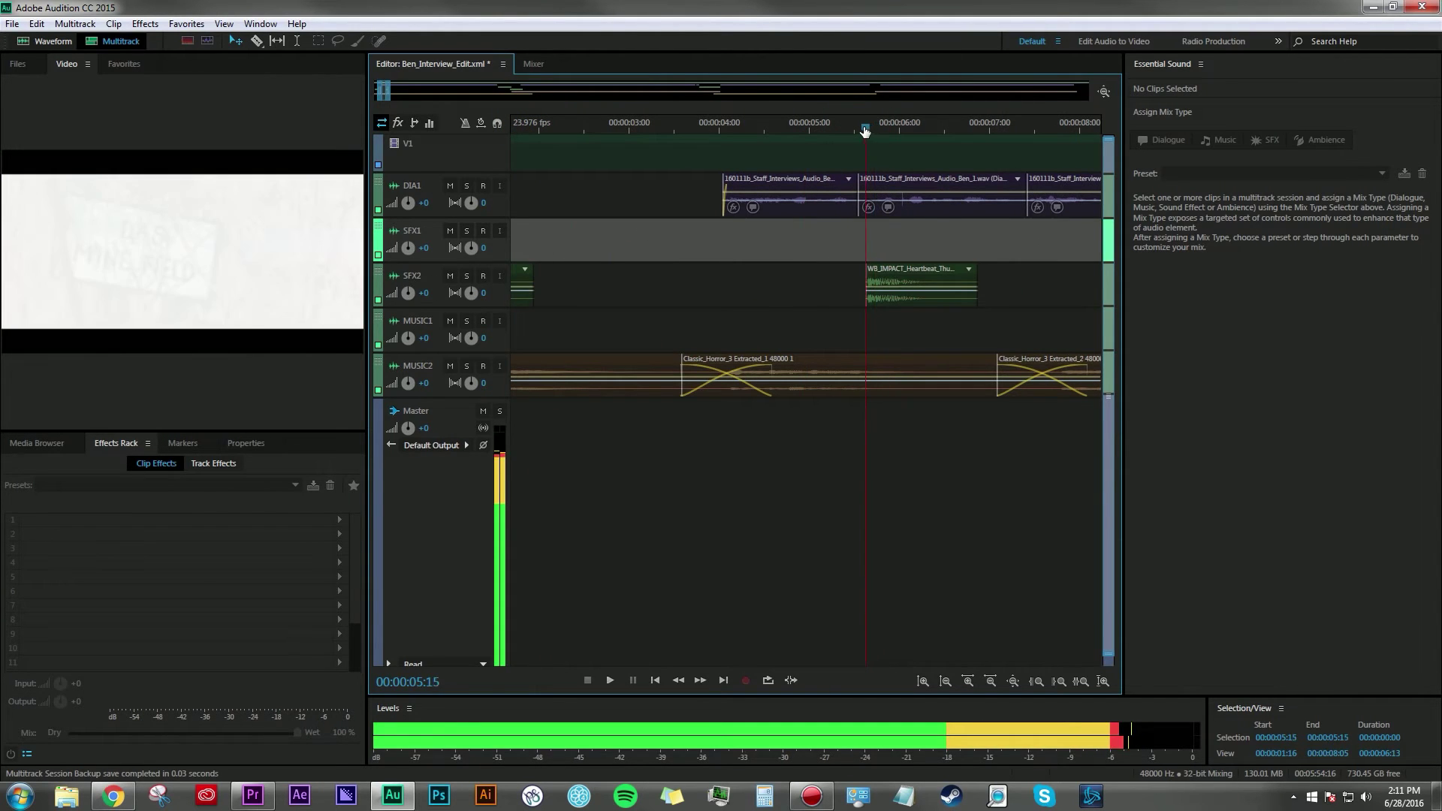
pyautogui.moveTo(876, 129); pyautogui.dragTo(864, 129)
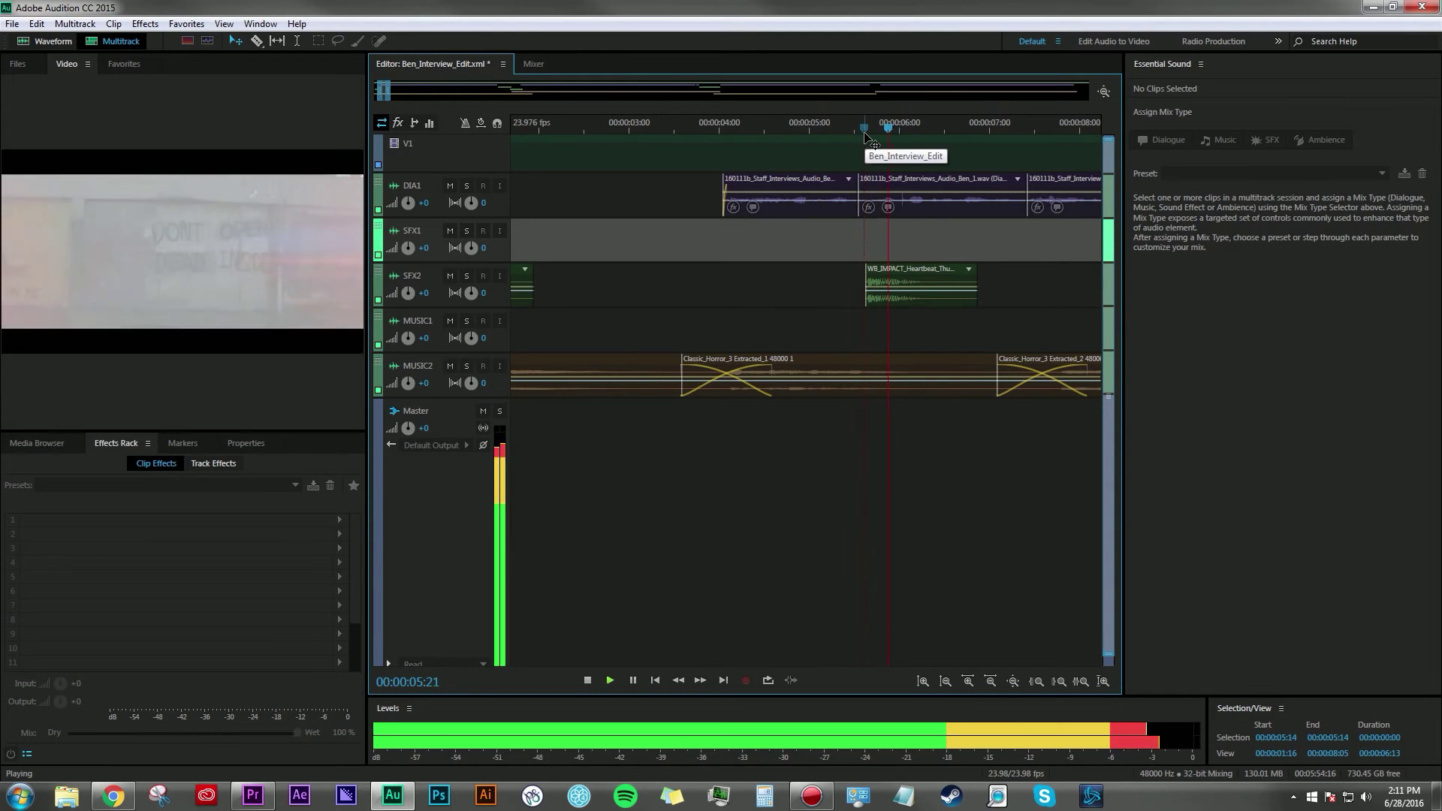
pyautogui.press('space')
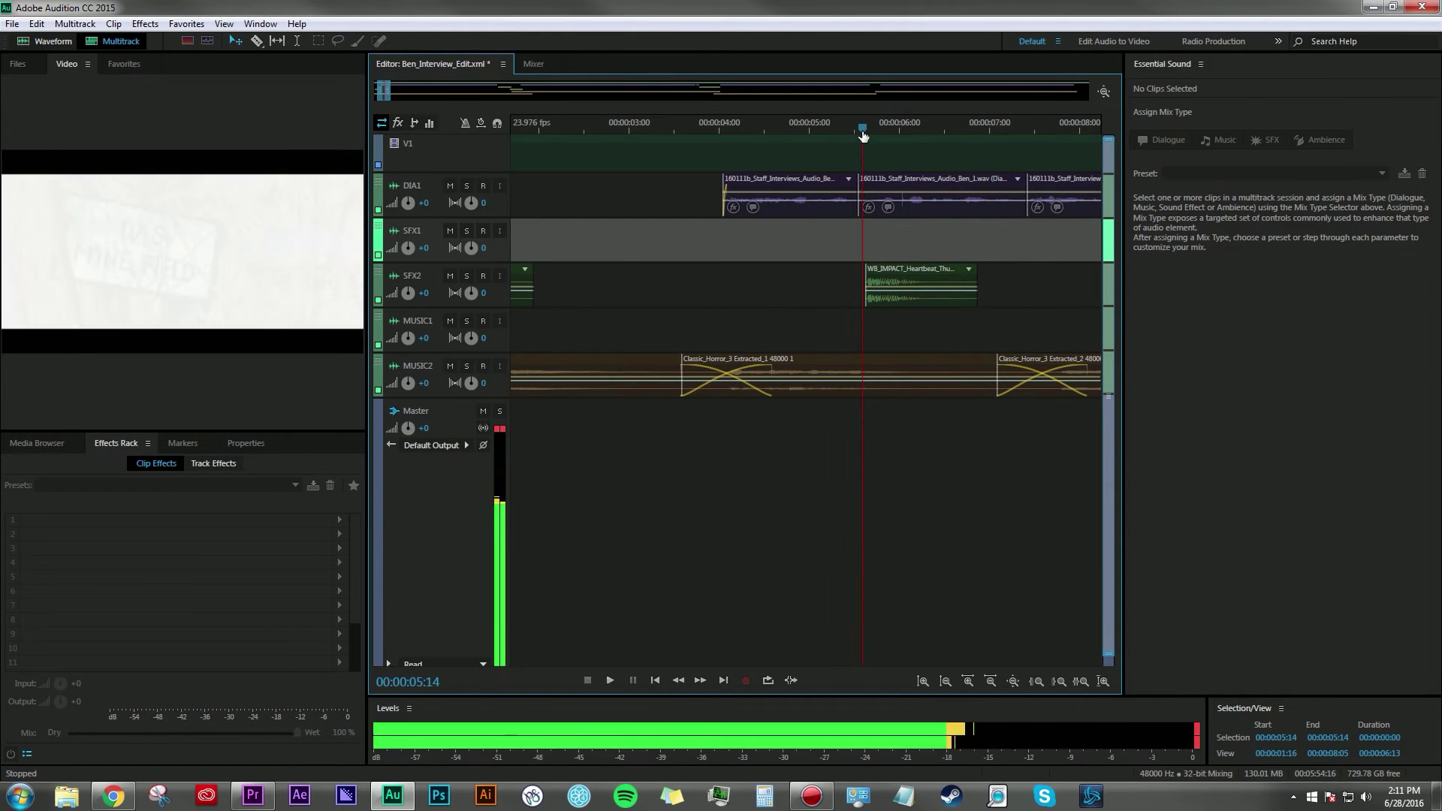
# Assign the SFX mix type to the heartbeat impact clip on SFX2 and review its Unify Loudness, Creative and Pan settings
pyautogui.click(924, 282)
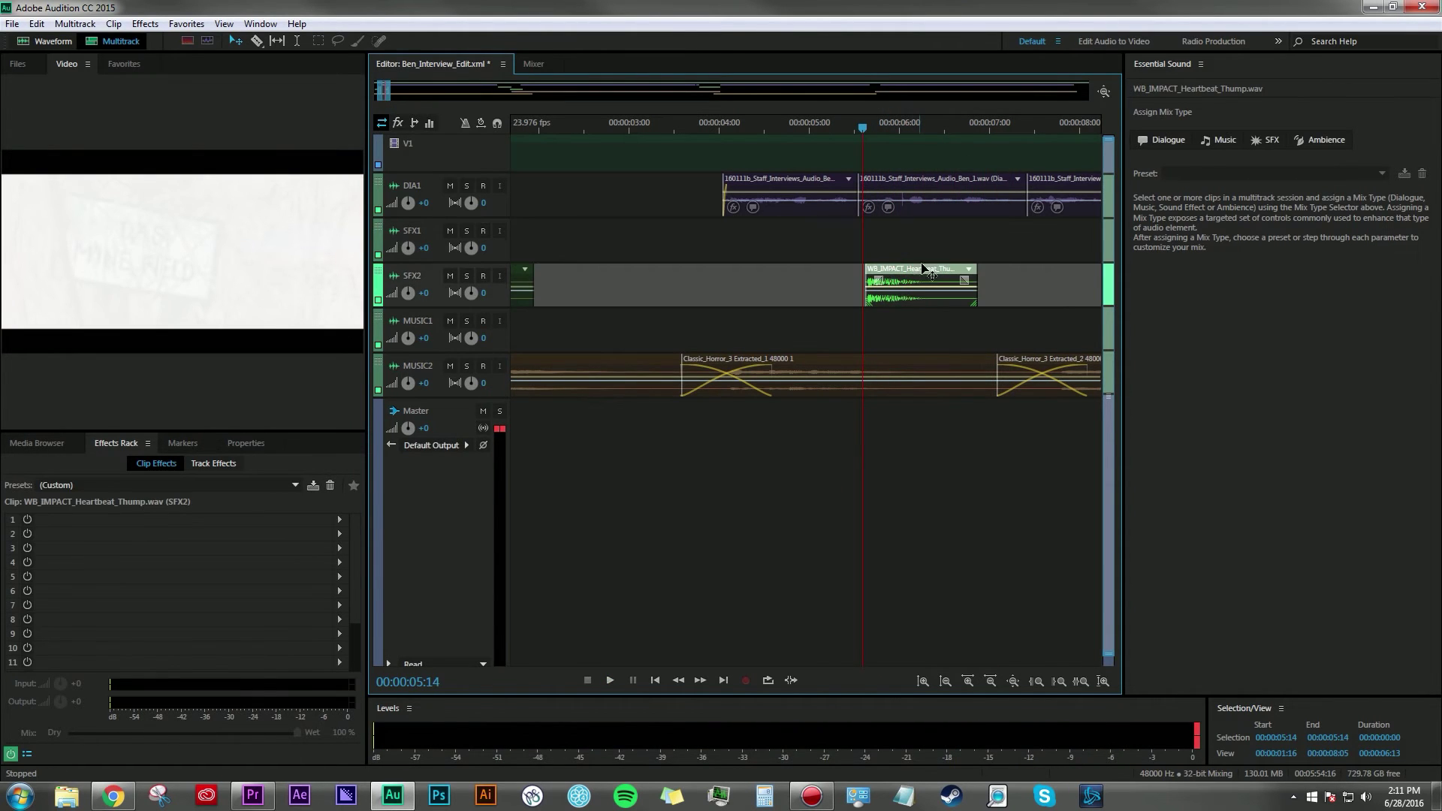
pyautogui.click(1270, 142)
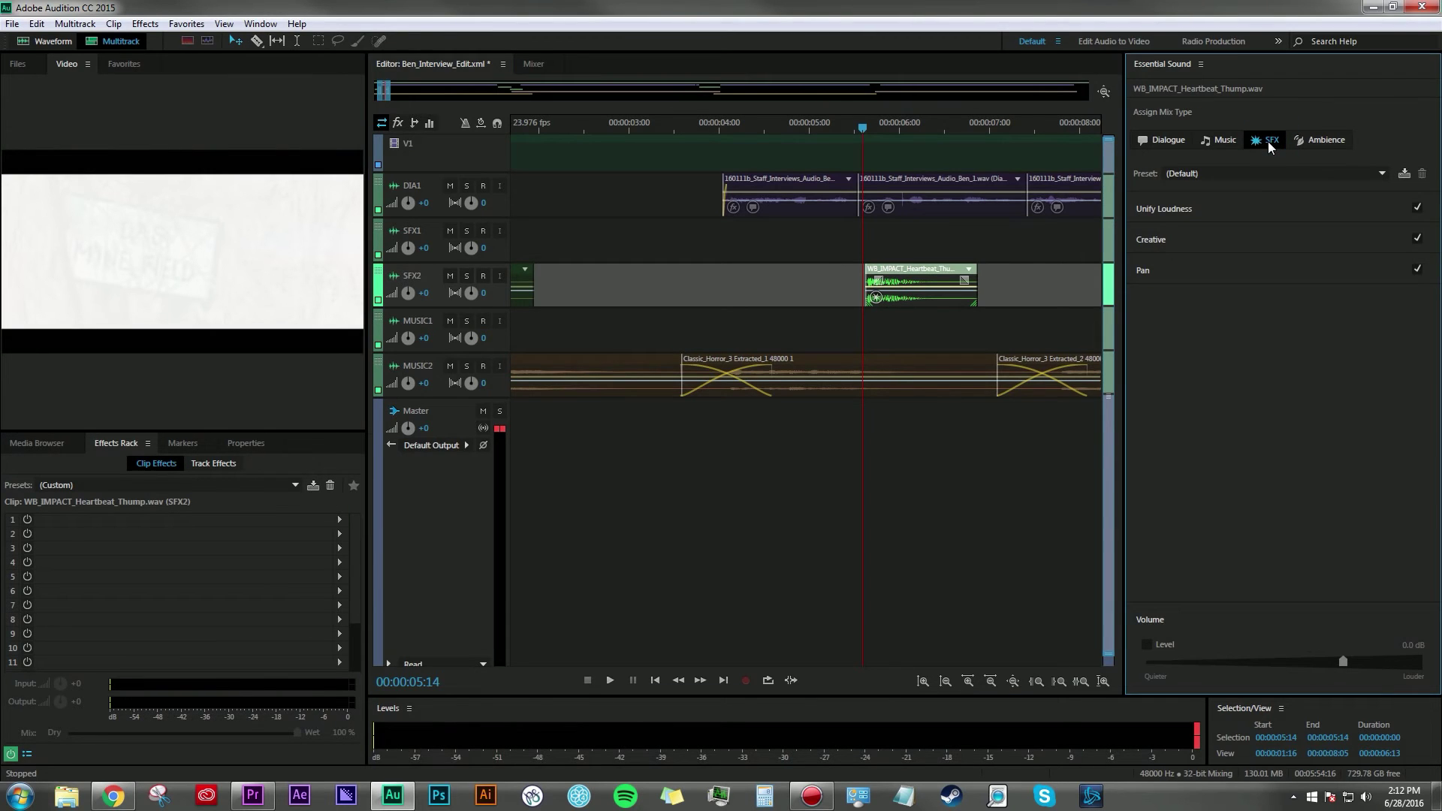
pyautogui.click(1249, 209)
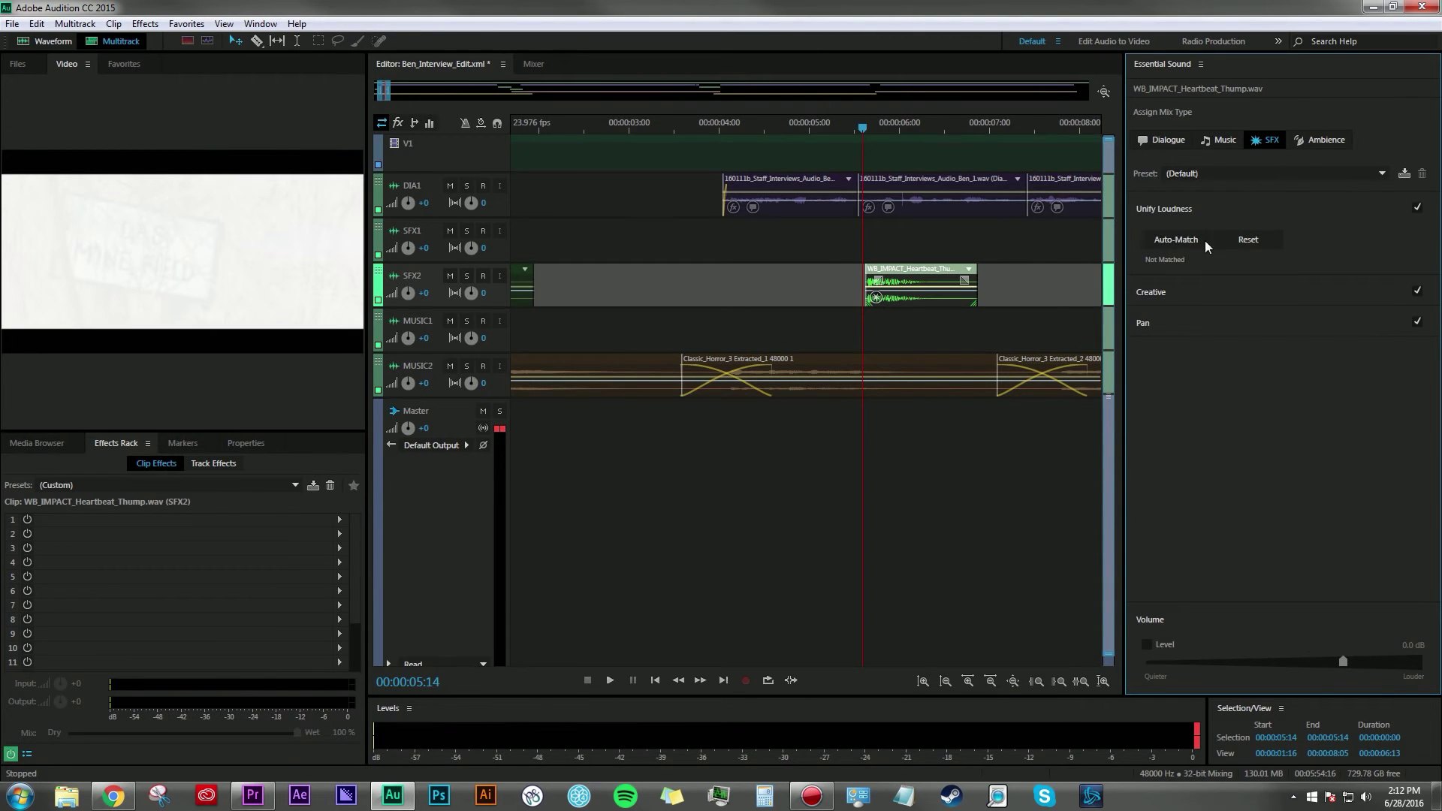
pyautogui.click(1256, 289)
pyautogui.click(1214, 365)
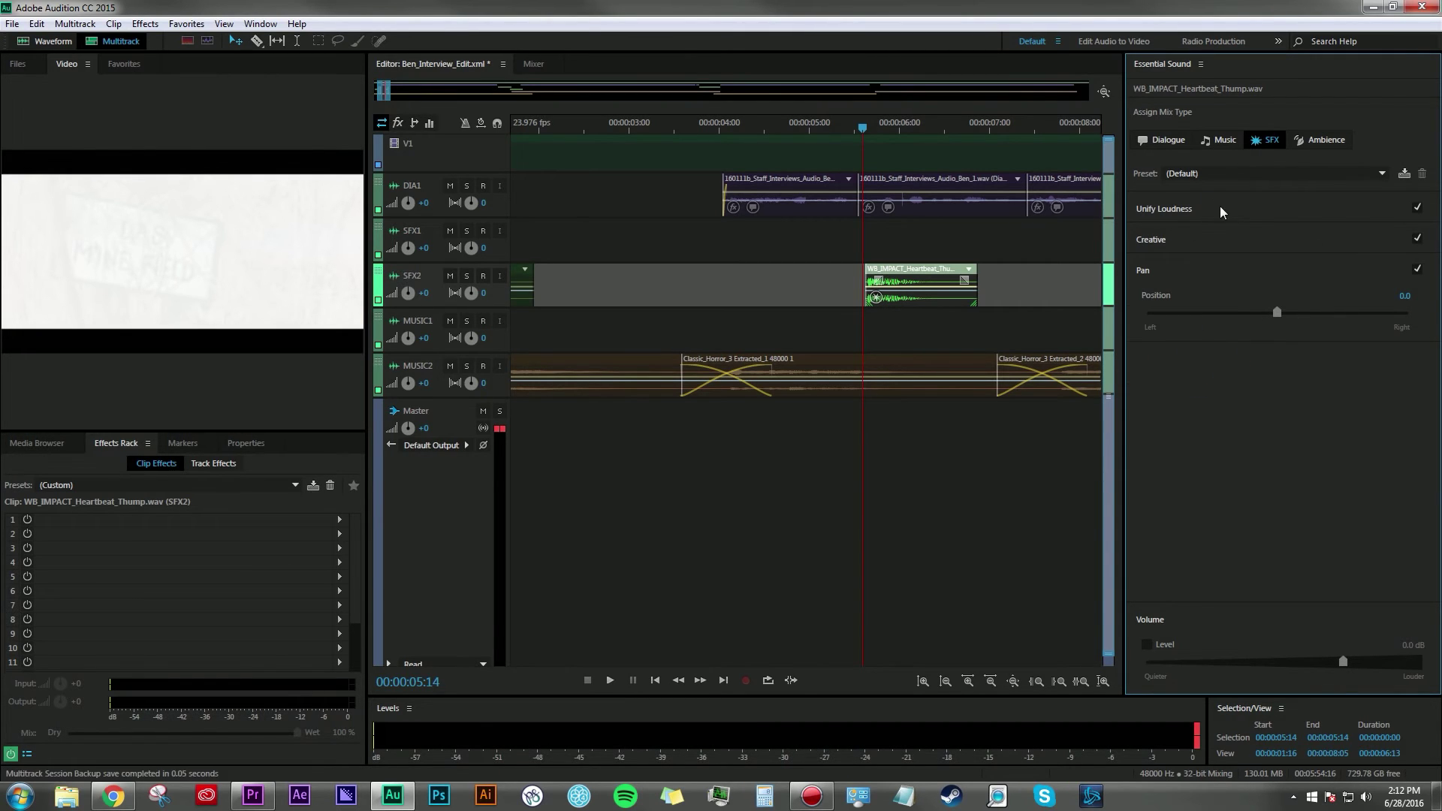
# Assign the Music mix type to the long Classic_Horror_3 Extracted_2 clip on MUSIC2, keeping the Default preset
pyautogui.click(762, 342)
pyautogui.press('\\')
pyautogui.moveTo(708, 336); pyautogui.dragTo(827, 392)
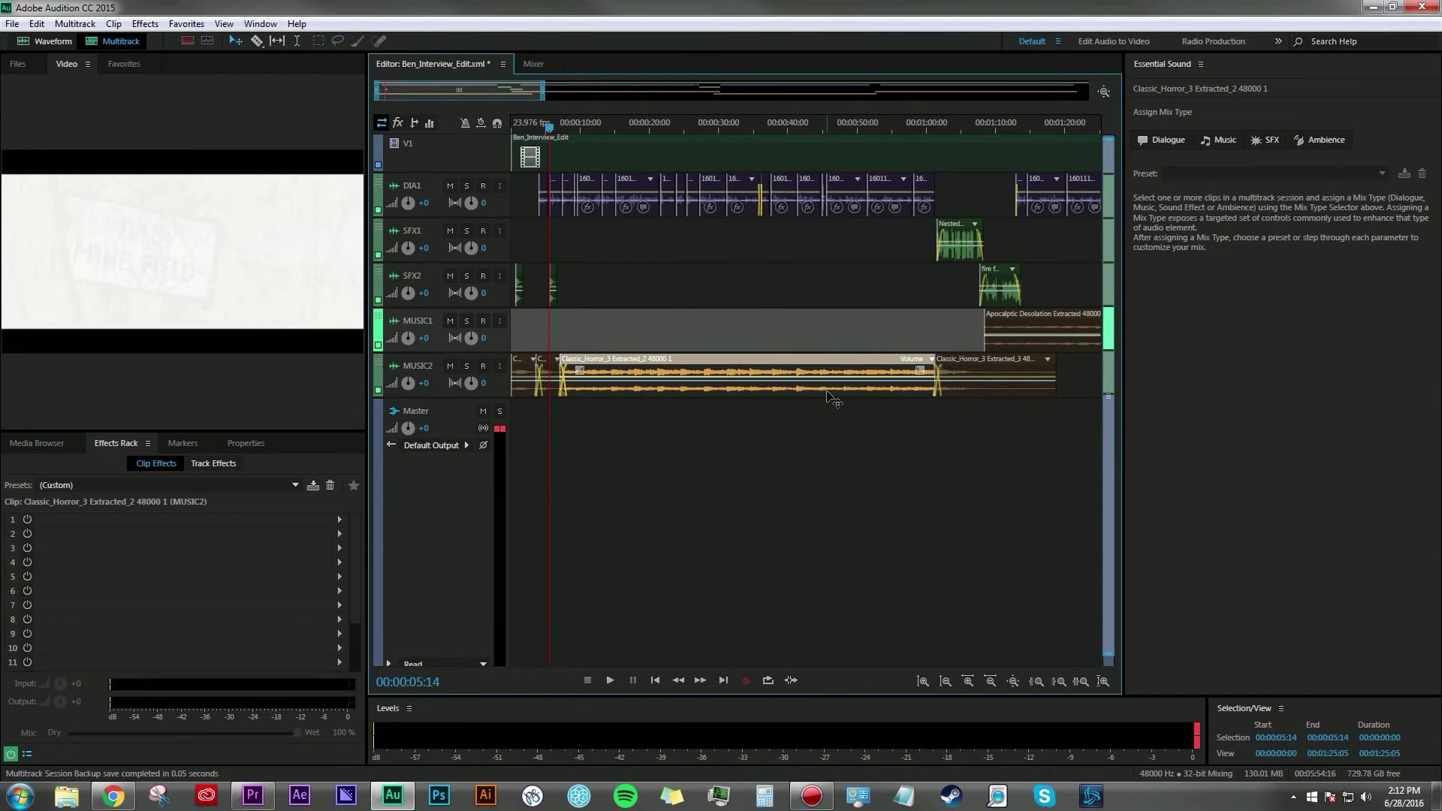
pyautogui.click(1220, 141)
pyautogui.click(1235, 208)
pyautogui.click(1238, 203)
pyautogui.click(1218, 171)
pyautogui.click(1232, 190)
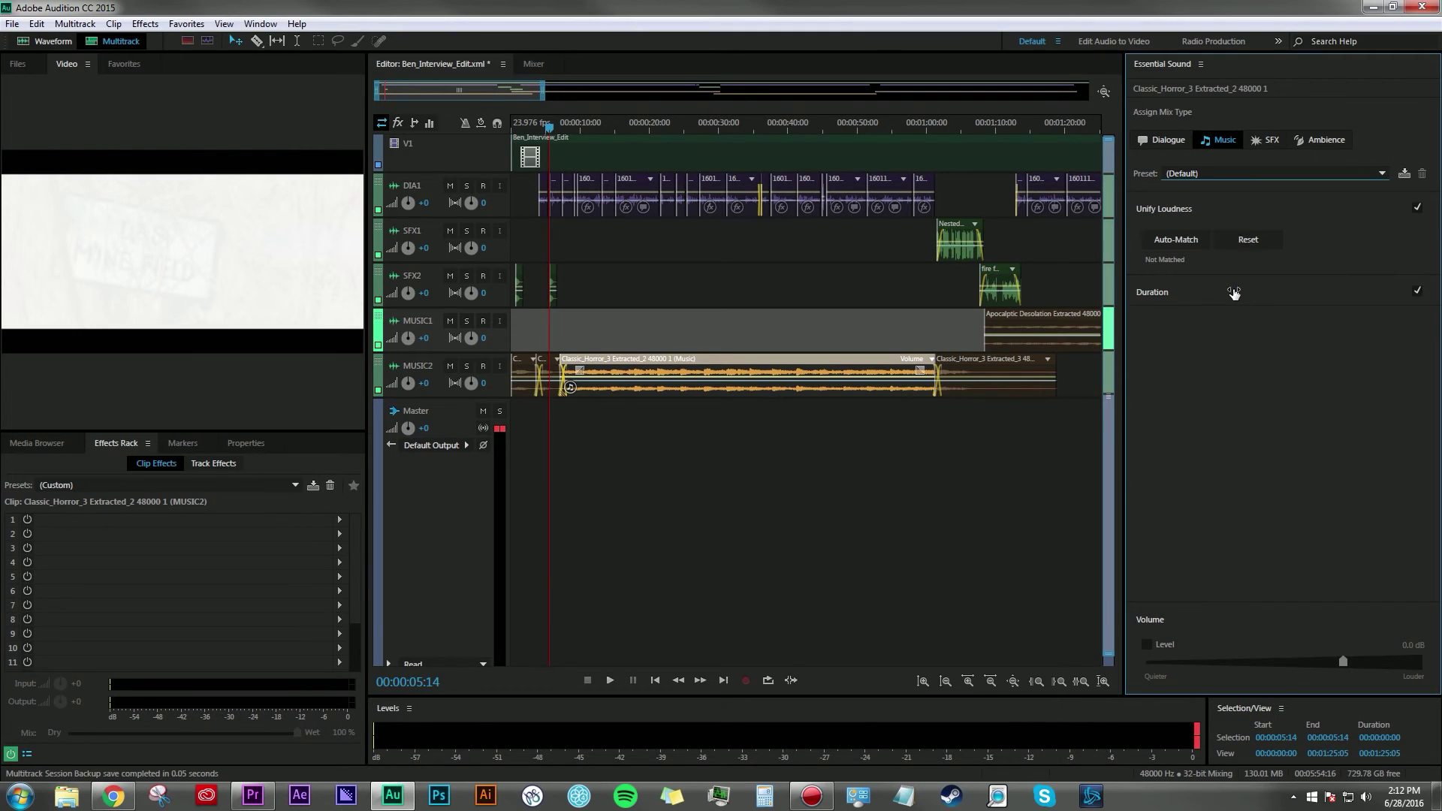
# Review the music clip's Unify Loudness and Duration options and set the Duration method to Remix
pyautogui.click(1234, 292)
pyautogui.click(1242, 210)
pyautogui.click(1229, 209)
pyautogui.click(1240, 244)
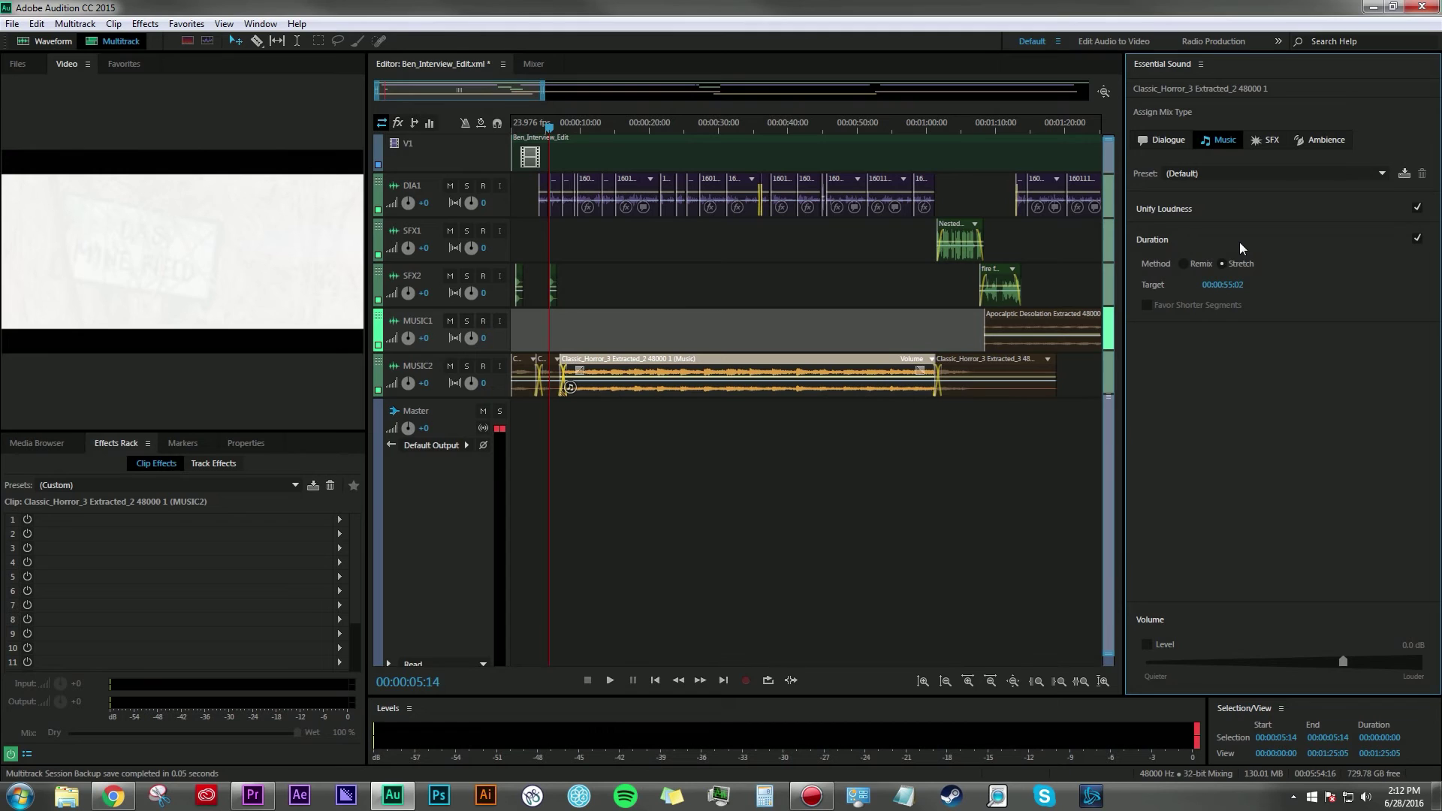
pyautogui.click(1184, 264)
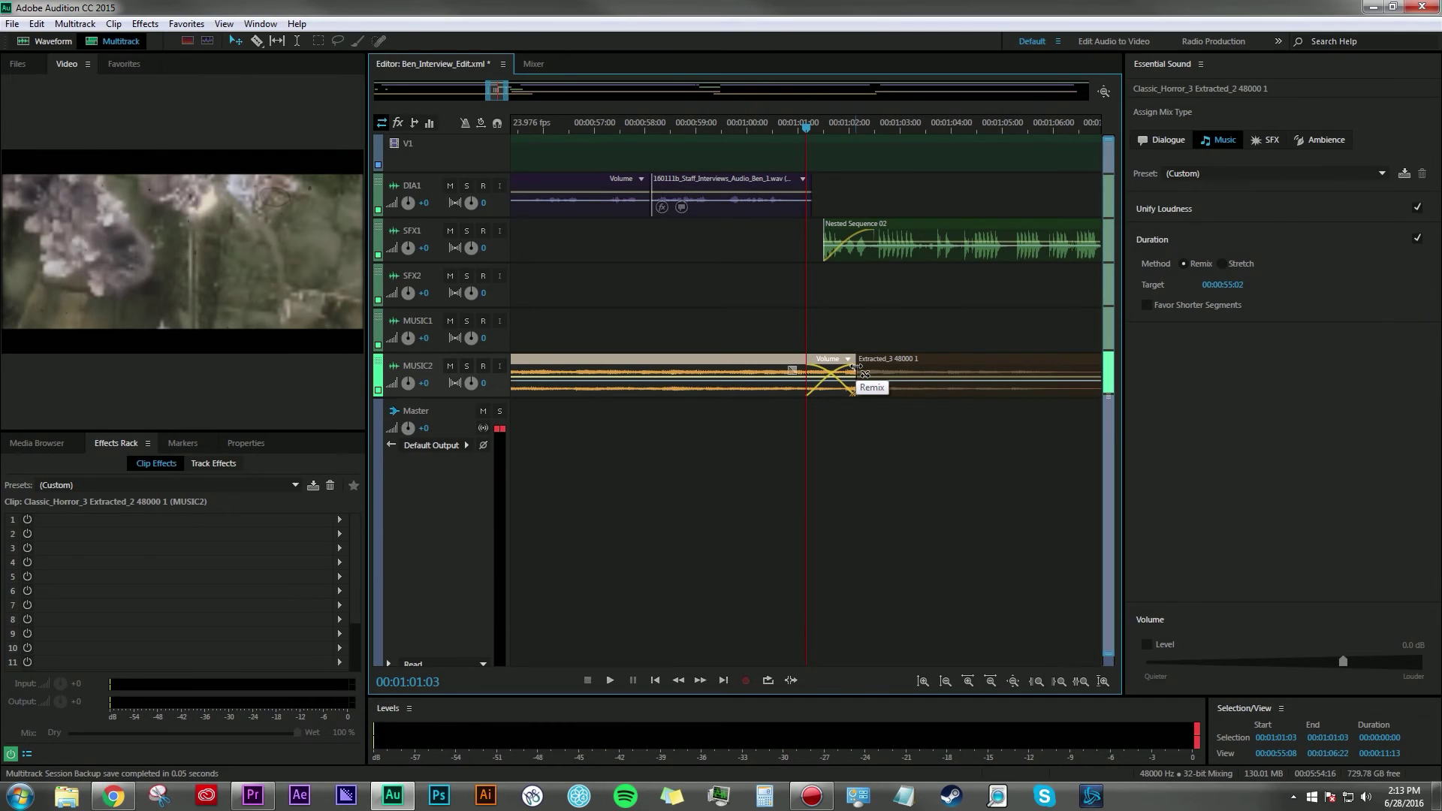
# Try shortening the remixed music clip on MUSIC2 to a target of 00:00:07:22 and play it from 00:00:09:15
pyautogui.moveTo(856, 367); pyautogui.dragTo(637, 373)
pyautogui.scroll(-3, 777, 370)
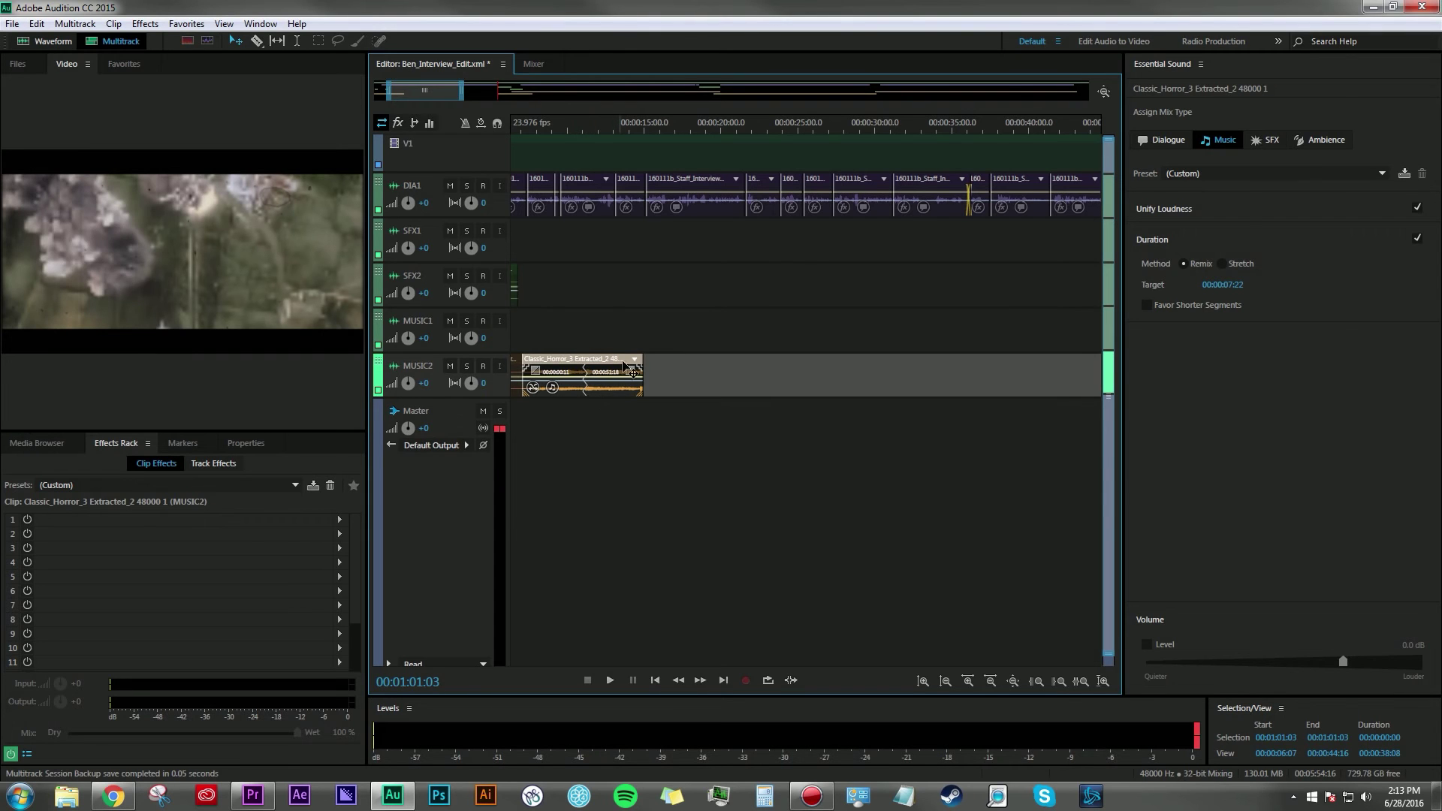
pyautogui.moveTo(530, 132); pyautogui.dragTo(562, 130)
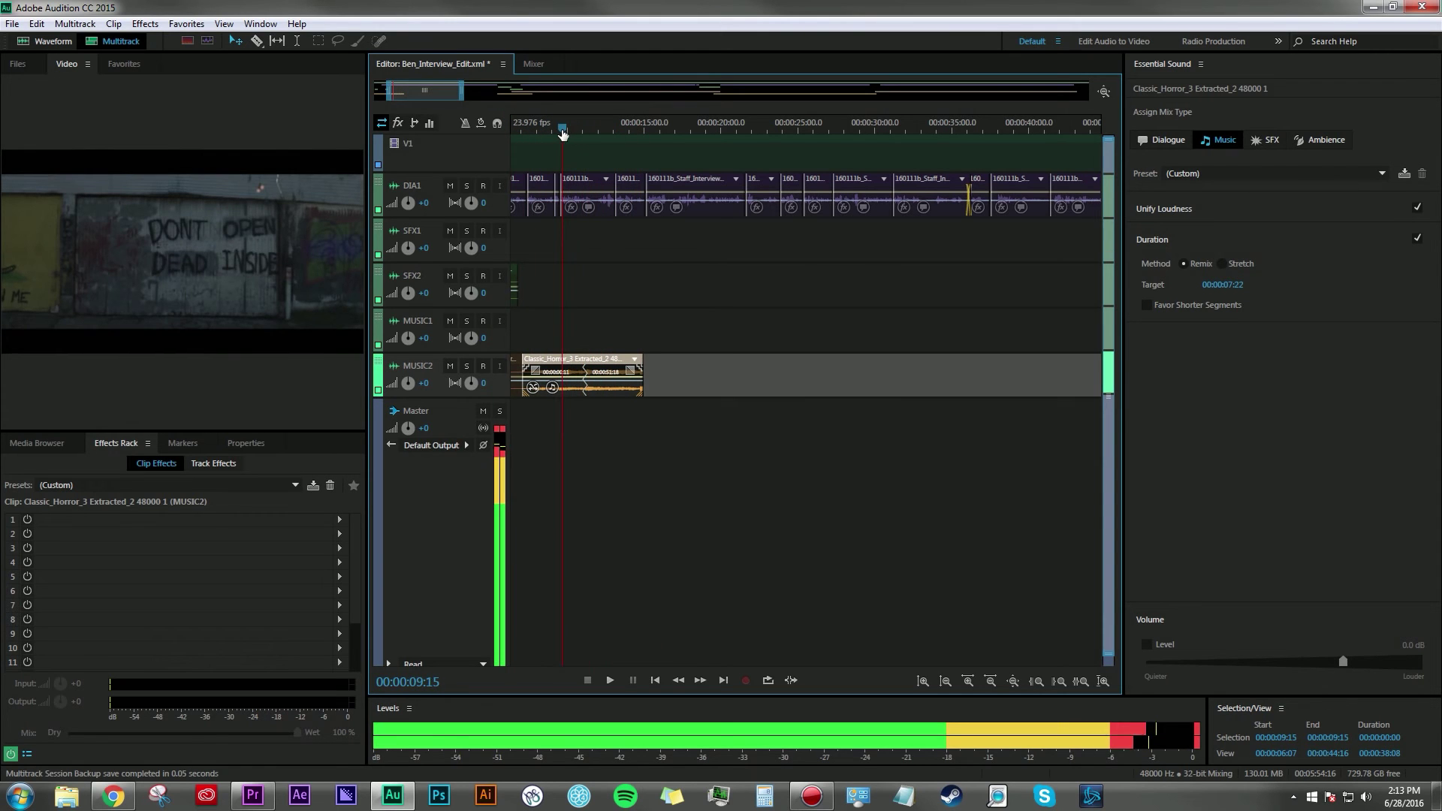
pyautogui.press('space')
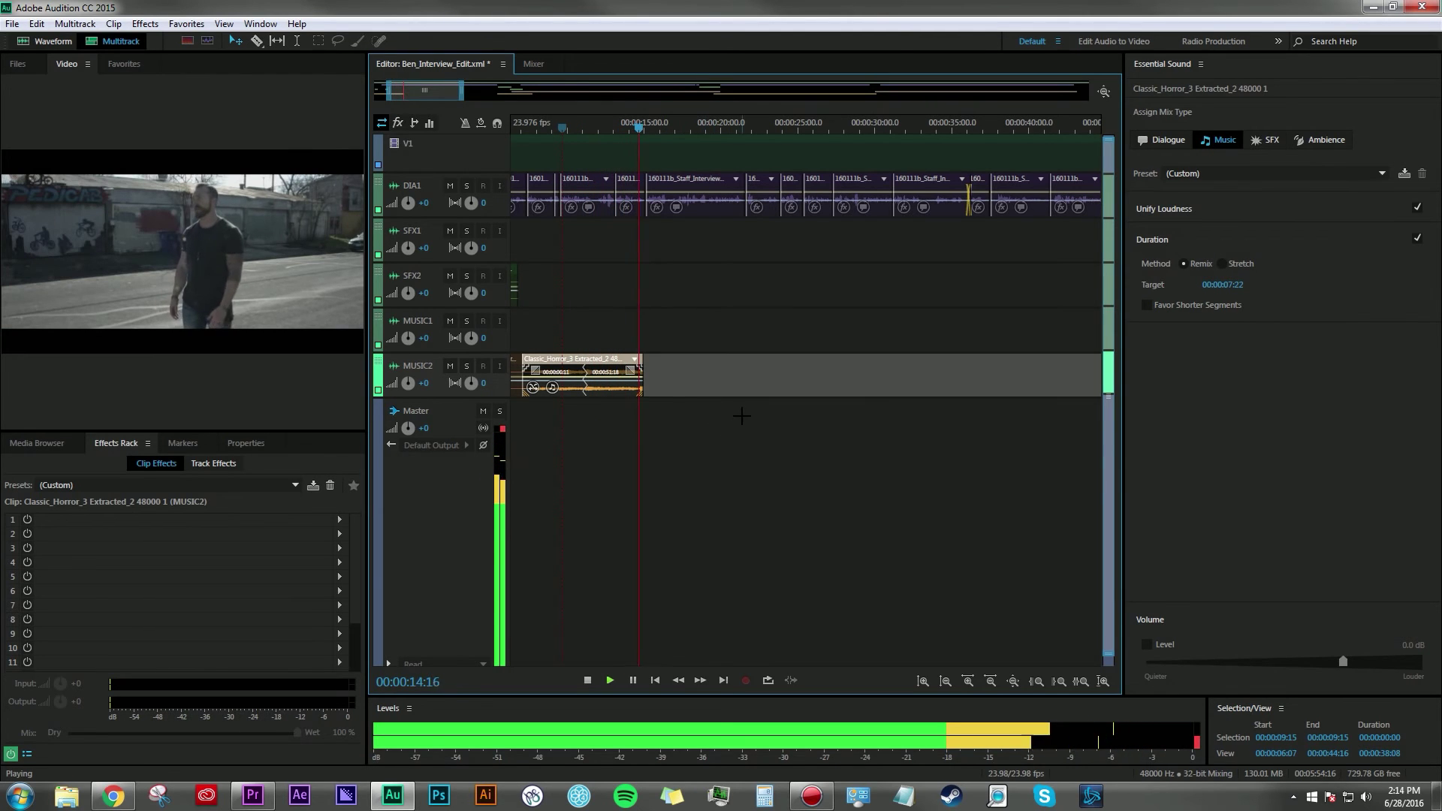
pyautogui.press('space')
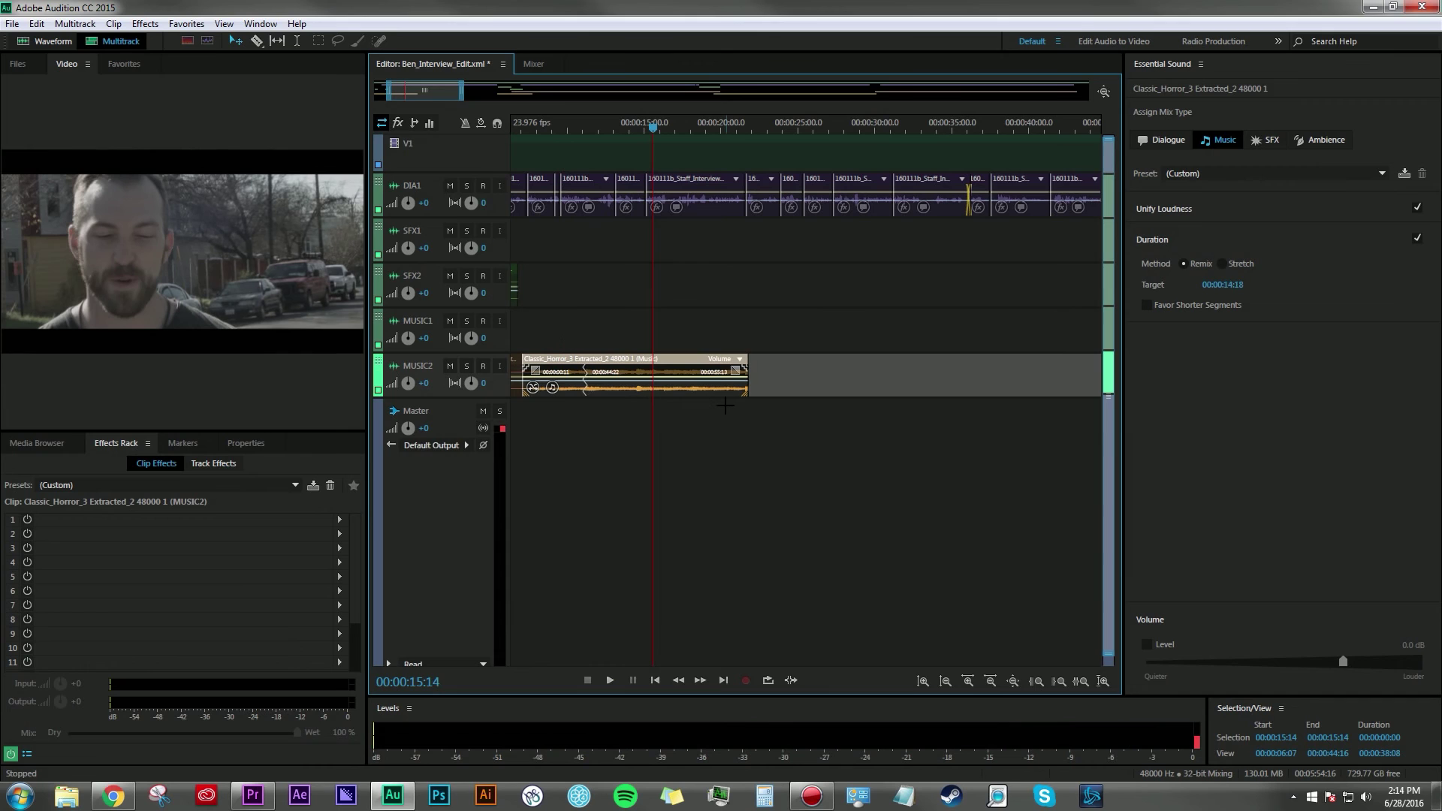
# Add the WB_Spaces_City (101) ambience from the WB_Spaces_Exterior folder to a new track below MUSIC2, near the session start
pyautogui.click(692, 492)
pyautogui.press('\\')
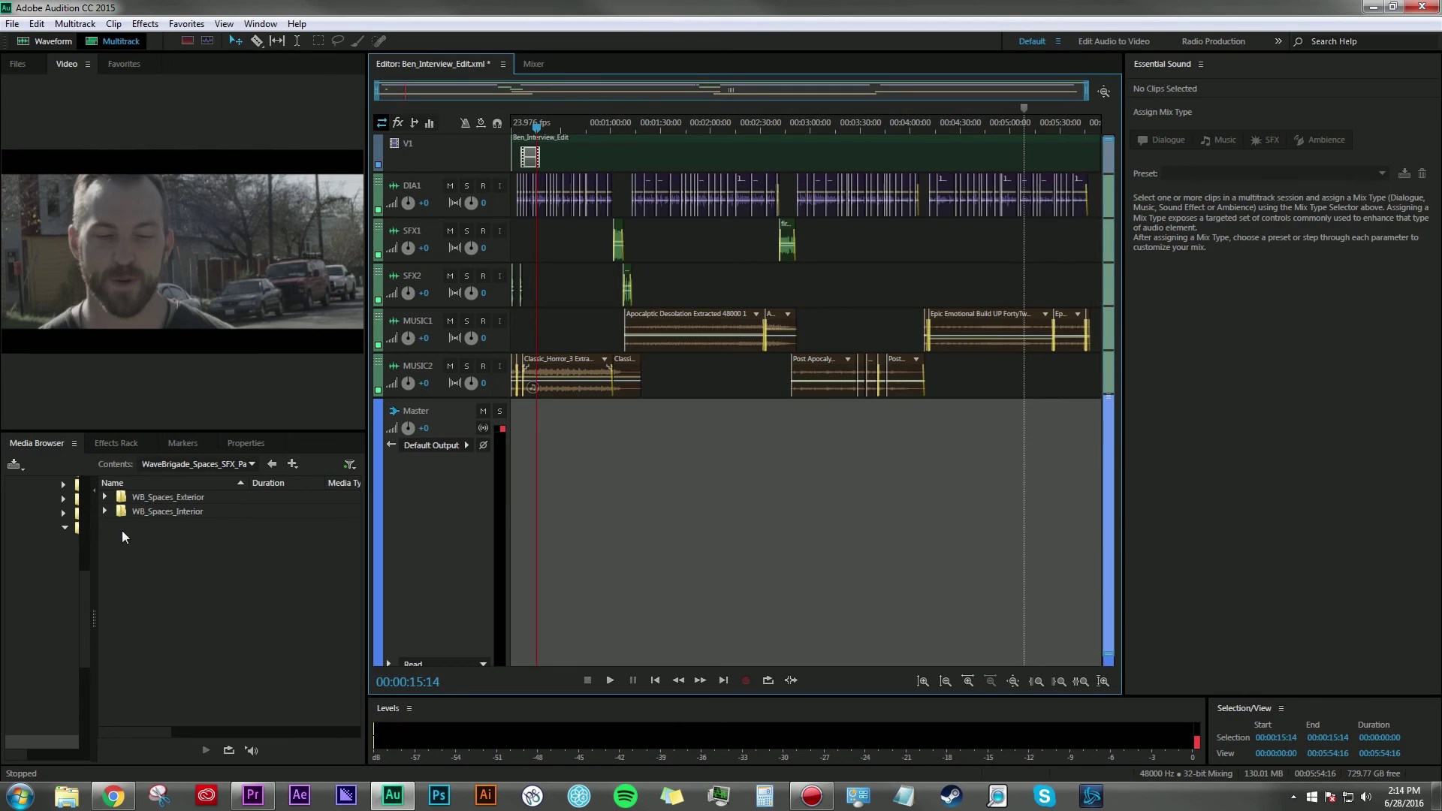
pyautogui.click(149, 498)
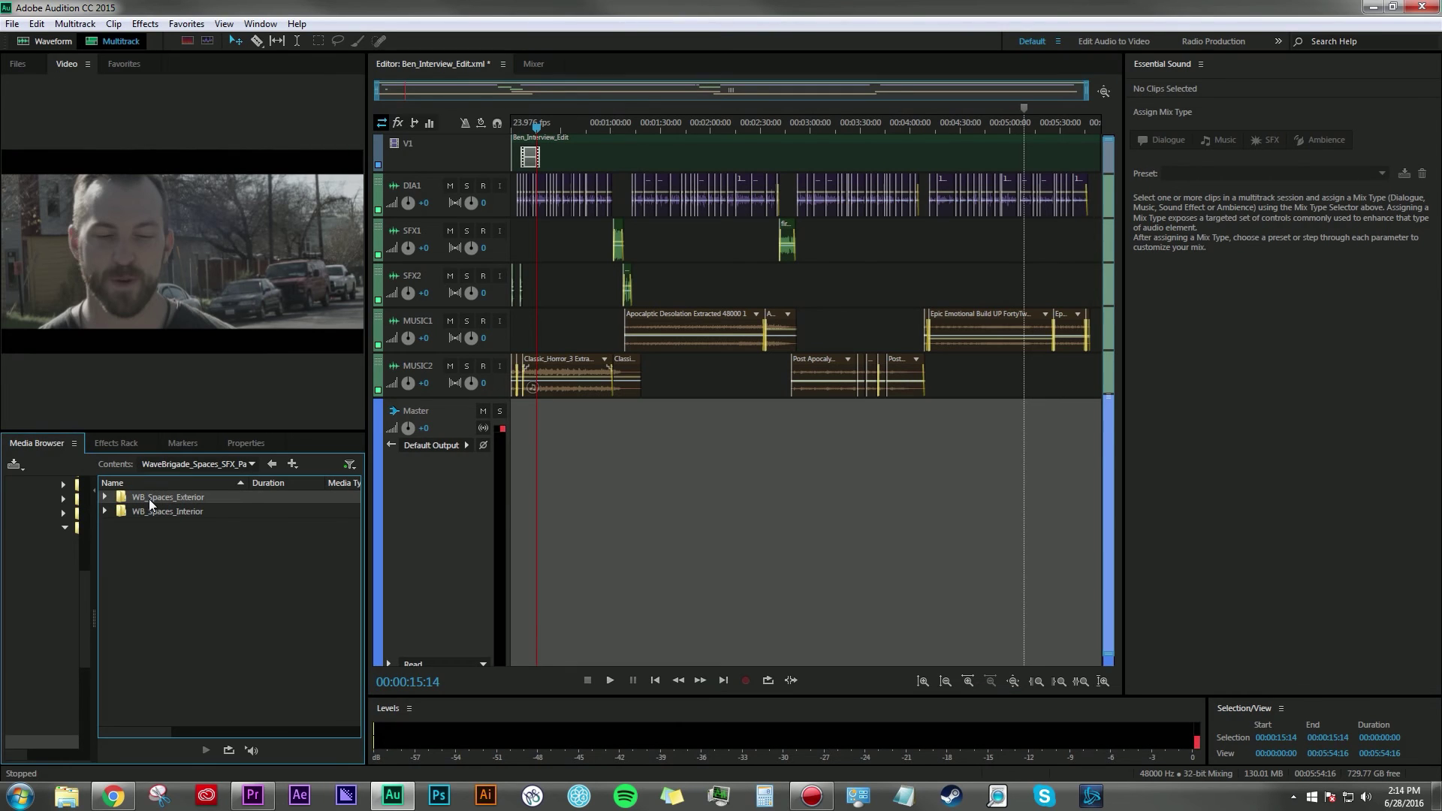
pyautogui.click(105, 498)
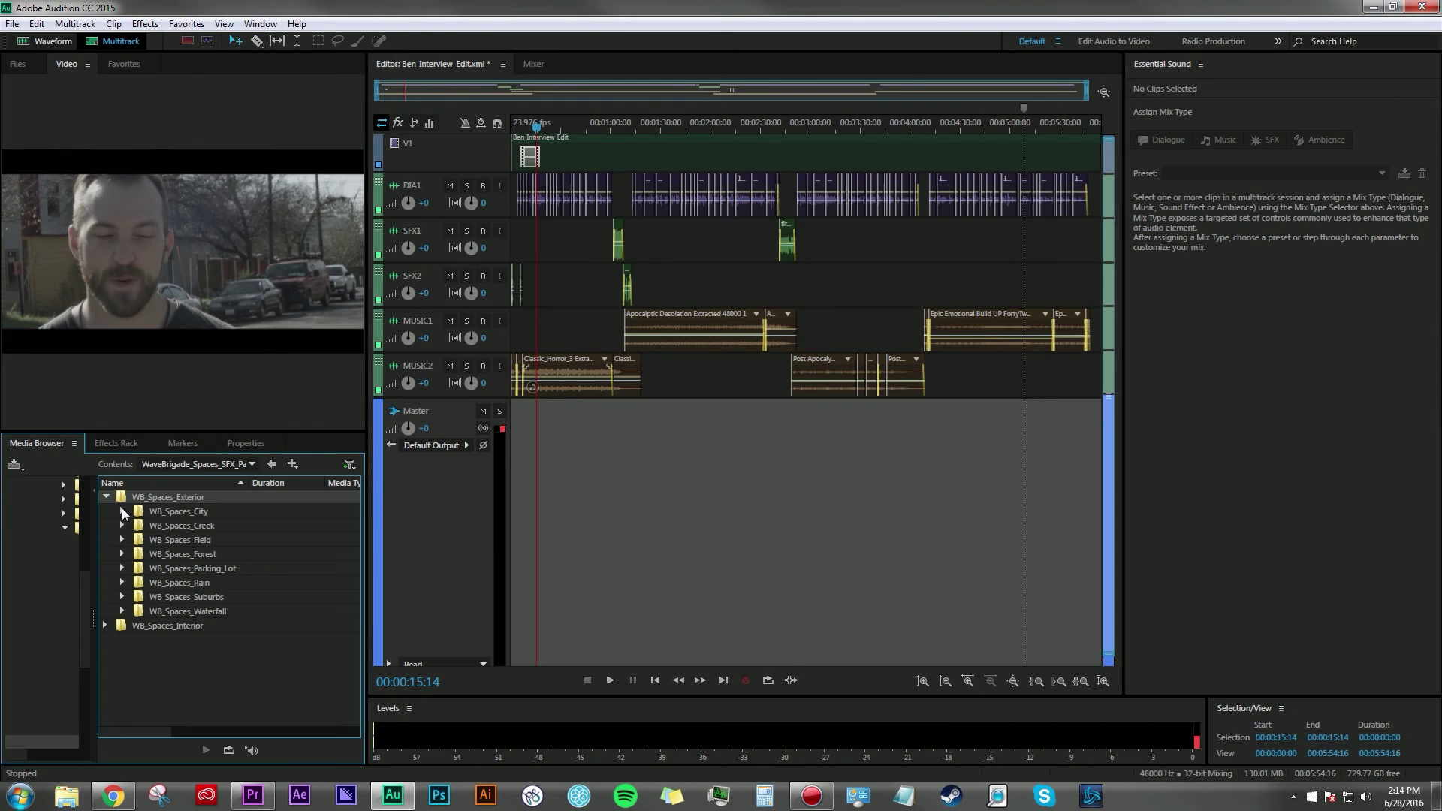
pyautogui.click(122, 511)
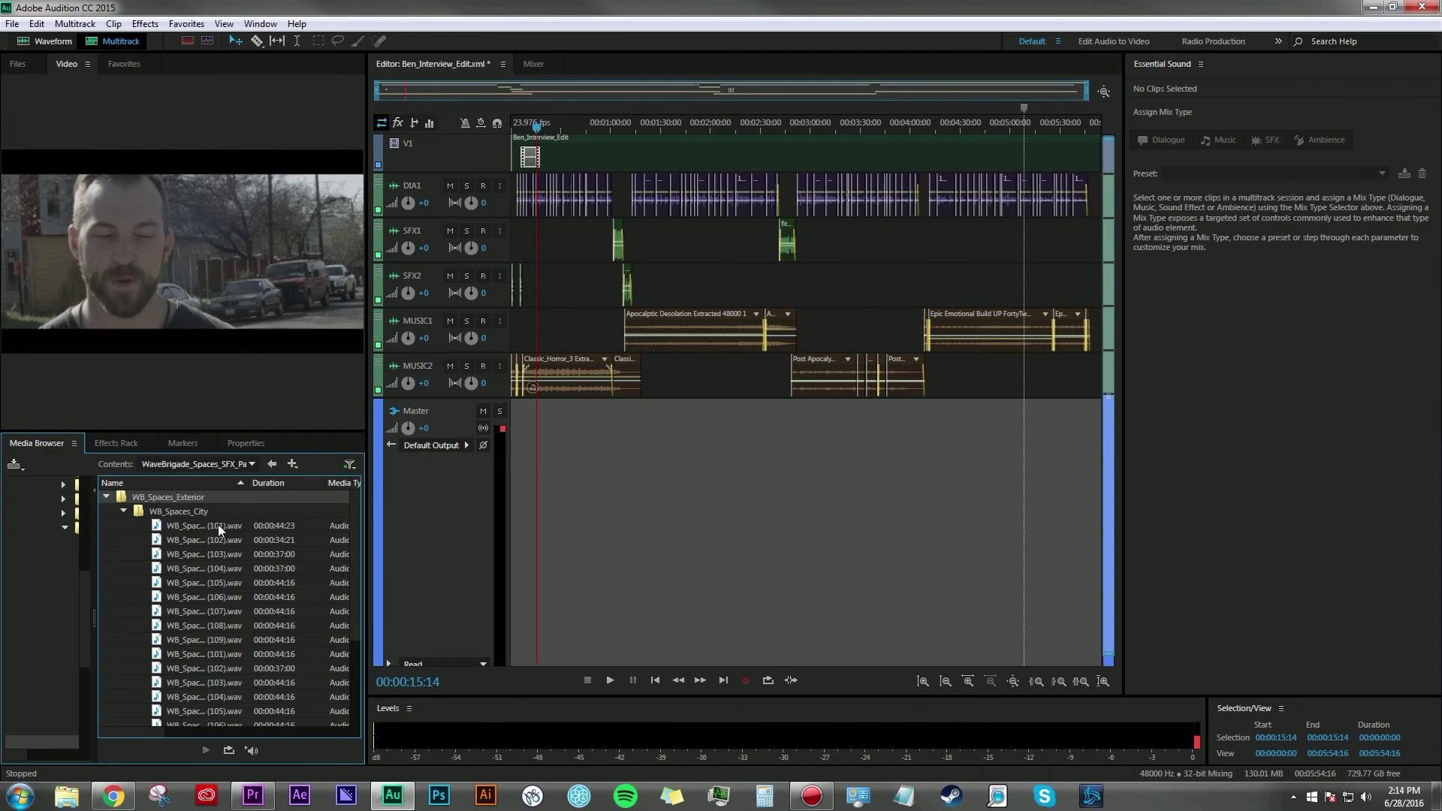
pyautogui.moveTo(178, 526); pyautogui.dragTo(526, 422)
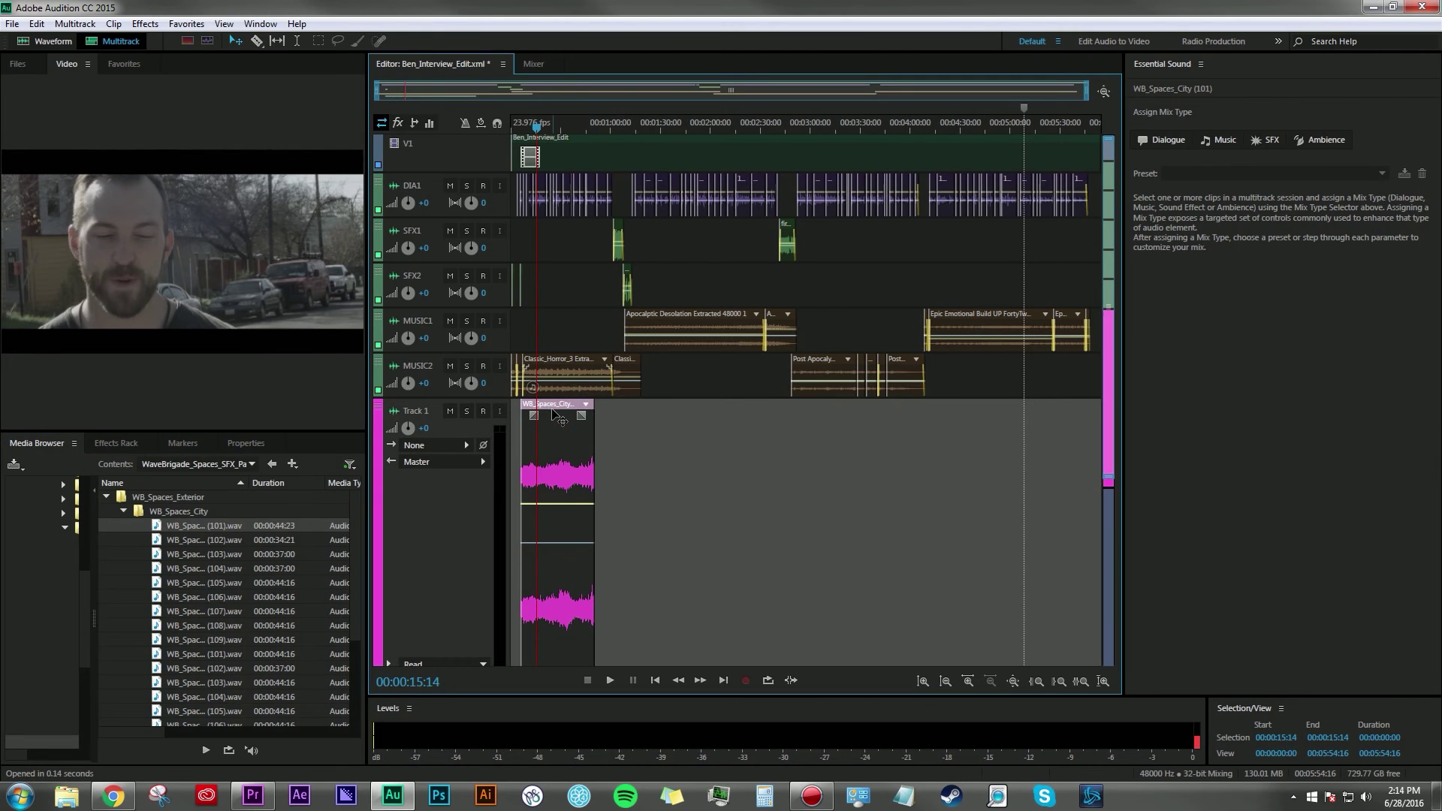
# Assign the Ambience mix type to the WB_Spaces_City (101) clip and review its Unify Loudness, Creative and Stereo Width settings
pyautogui.click(1326, 139)
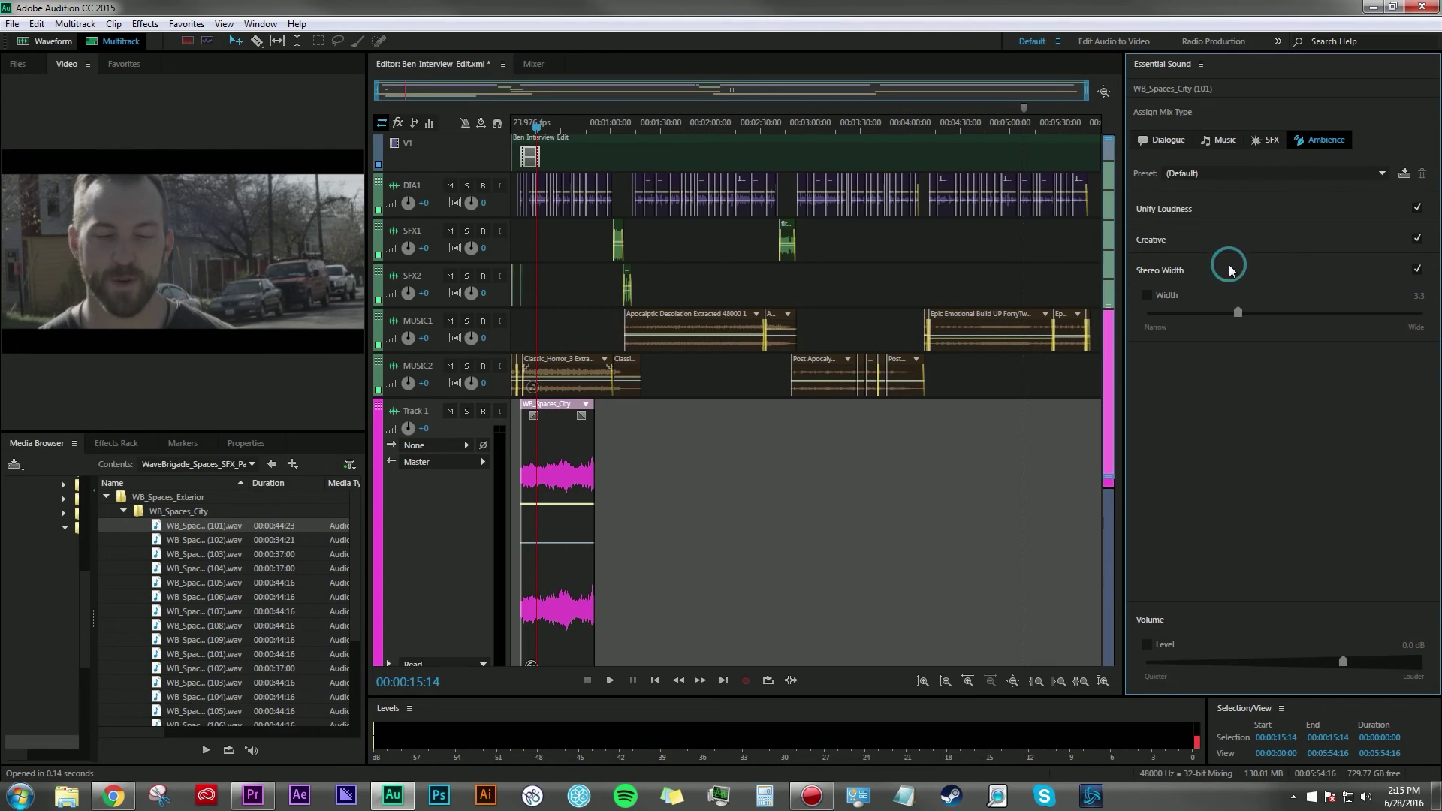
pyautogui.click(1239, 239)
pyautogui.click(1250, 209)
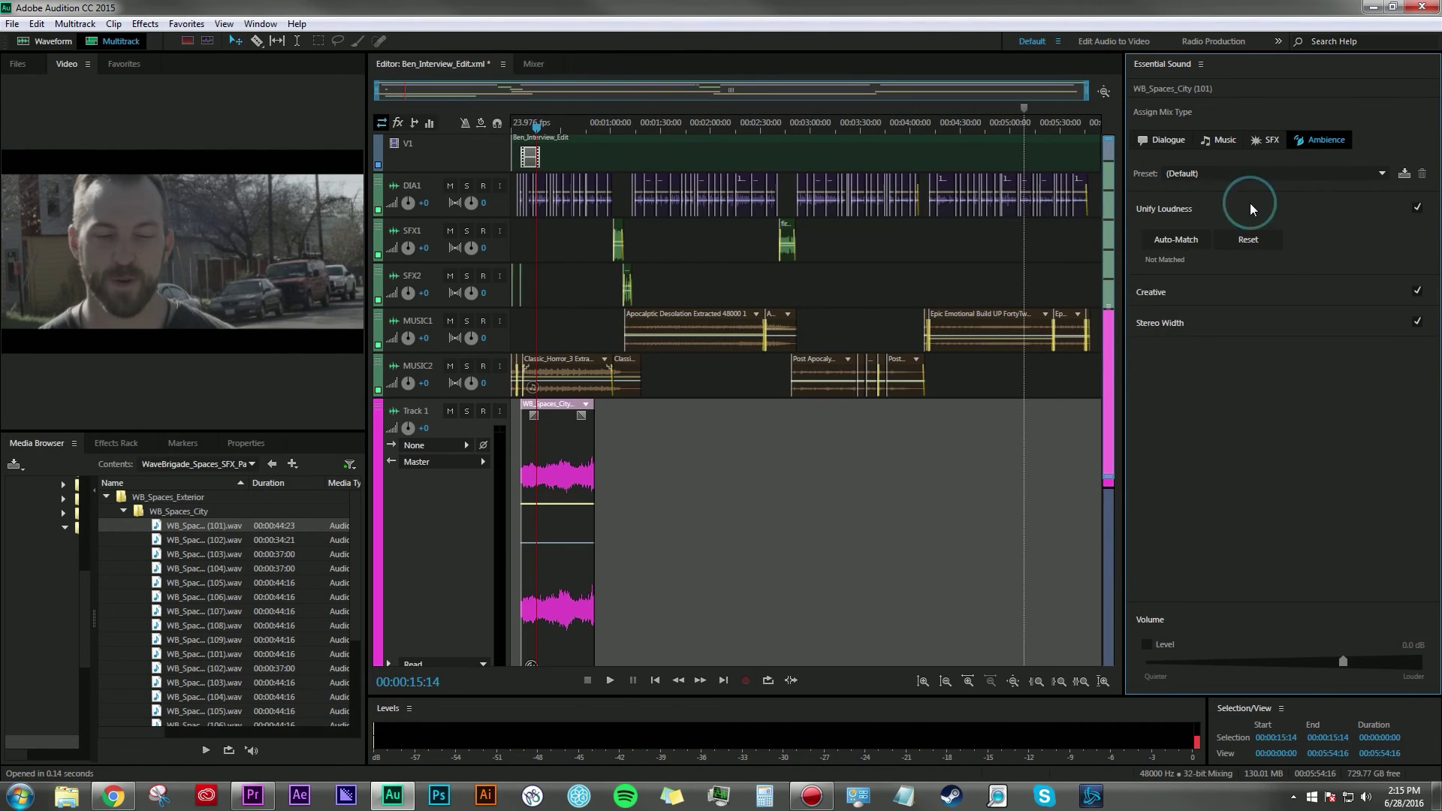
pyautogui.click(1190, 218)
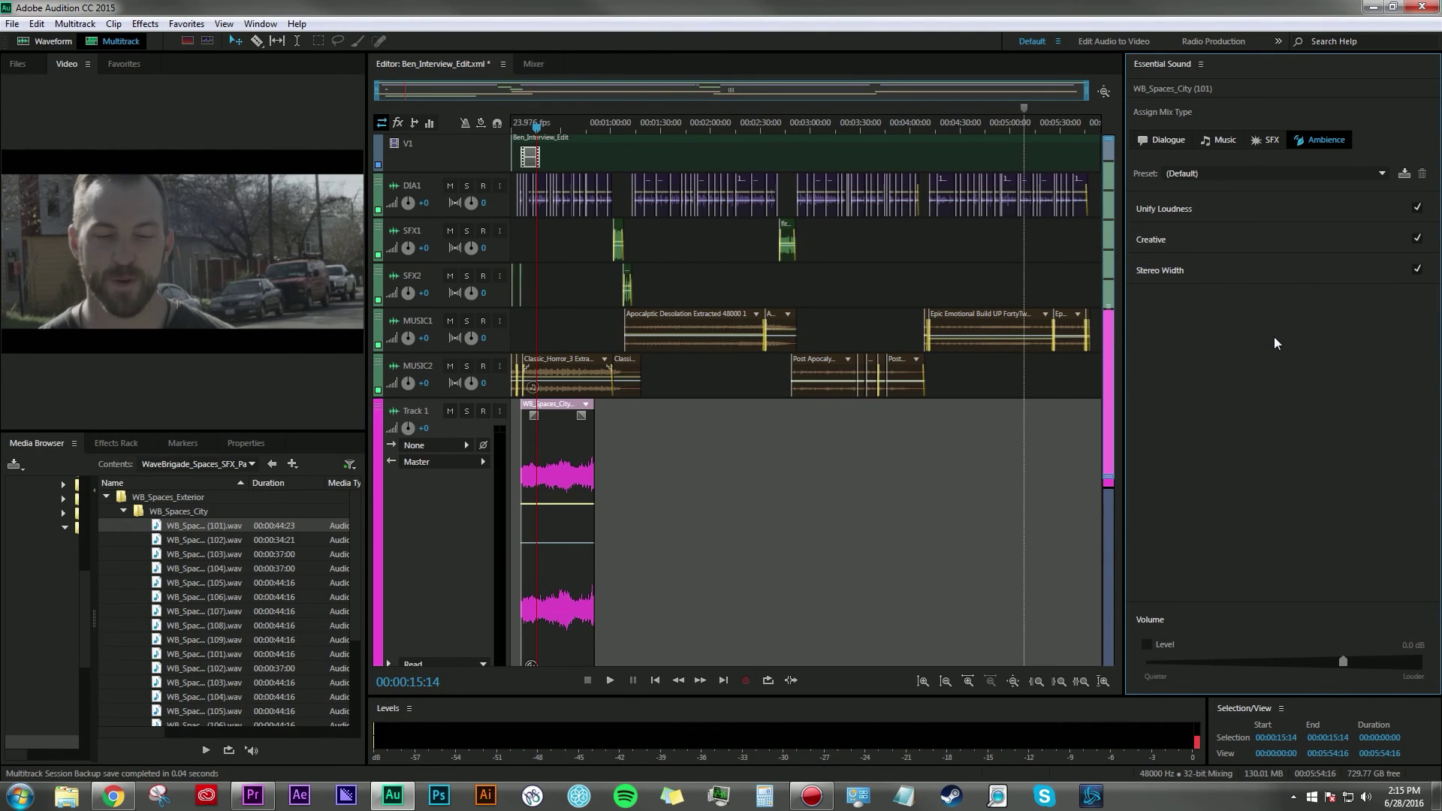
pyautogui.click(1272, 209)
pyautogui.click(1311, 282)
pyautogui.click(1320, 368)
pyautogui.click(1309, 237)
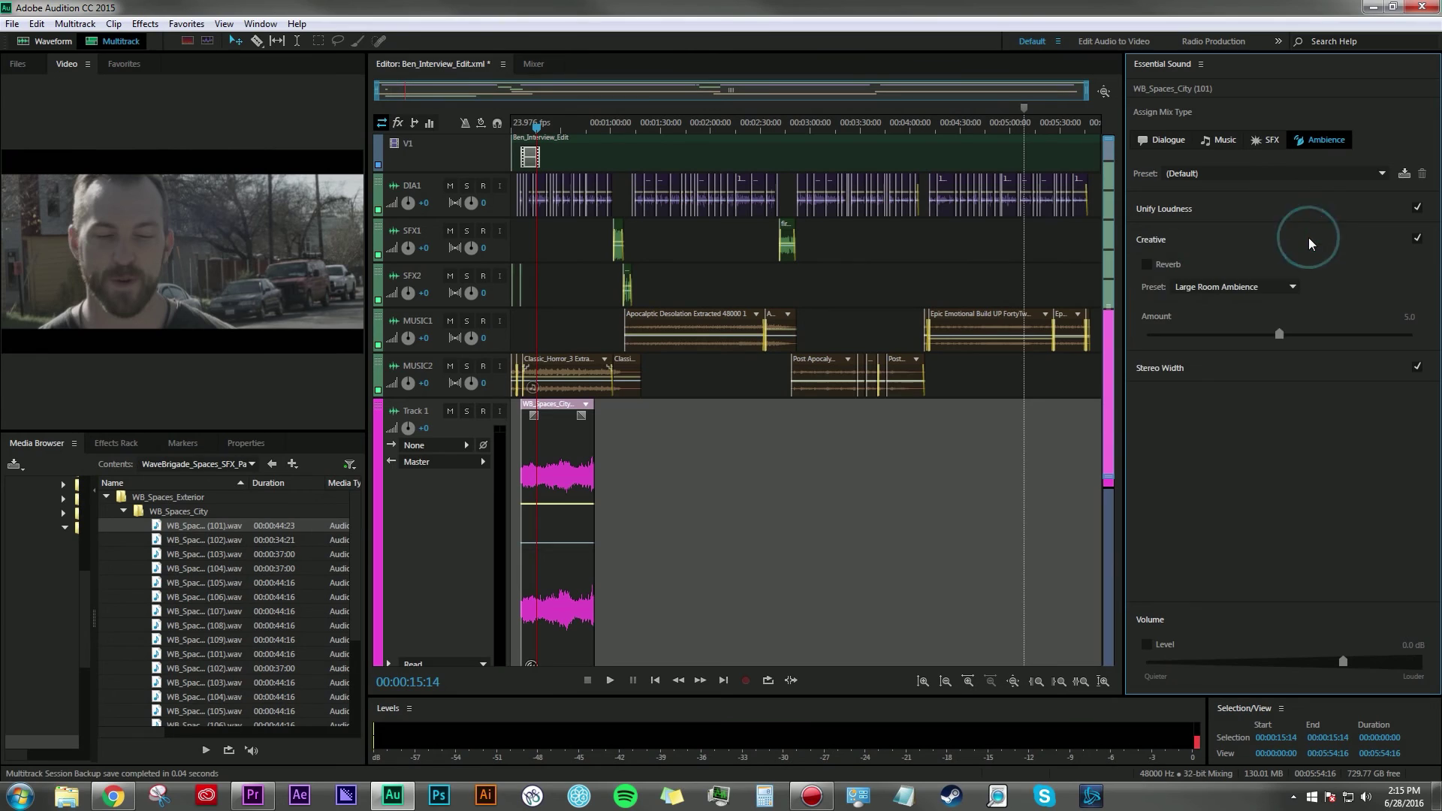
pyautogui.click(1315, 208)
pyautogui.click(1316, 215)
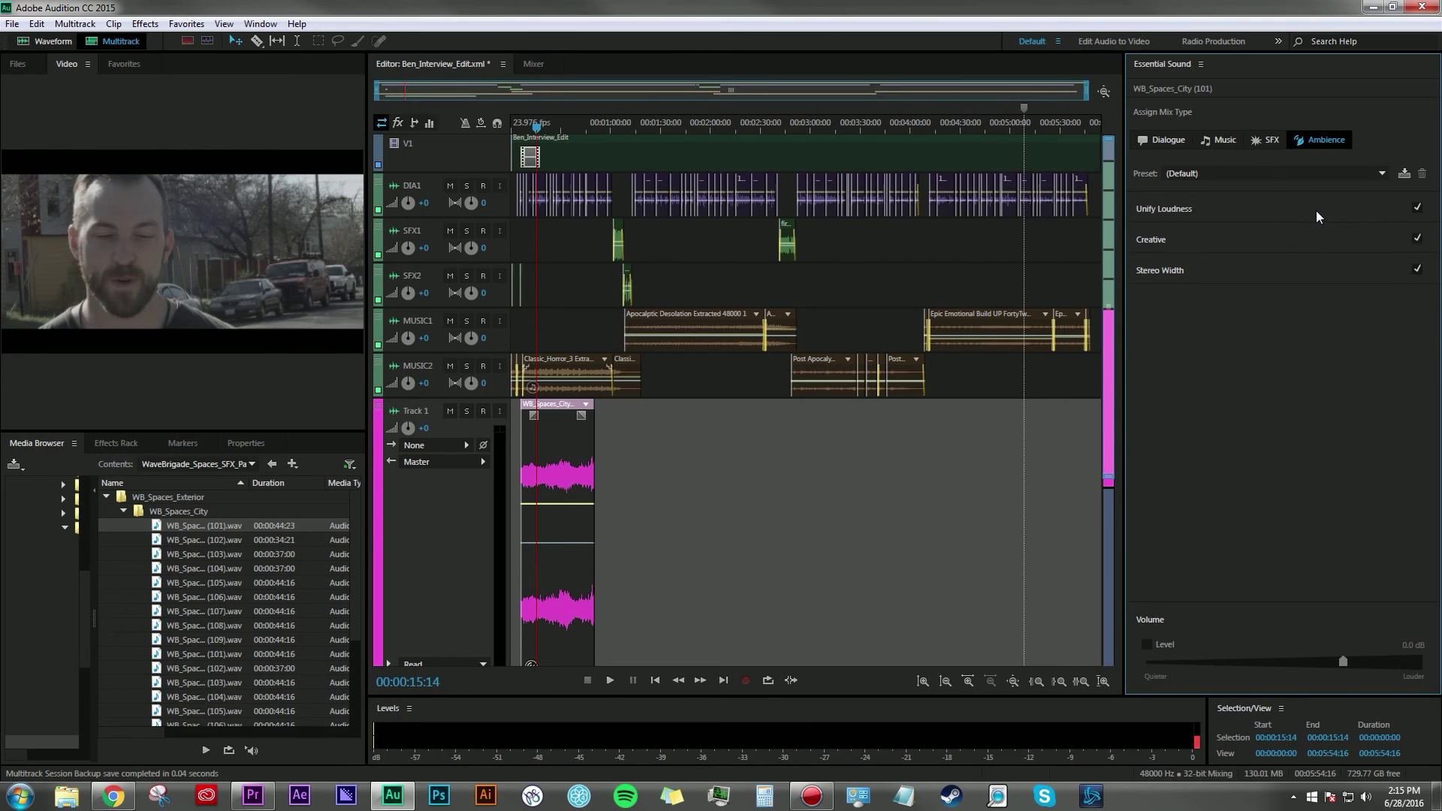